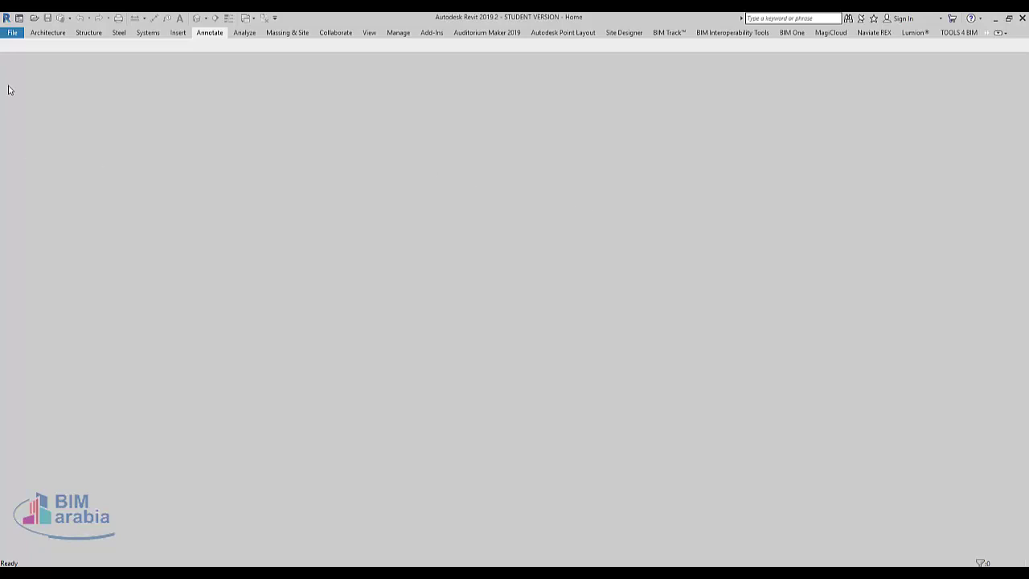
Create a new project, Project1, from a chosen template, opening on Level 1.
click(12, 32)
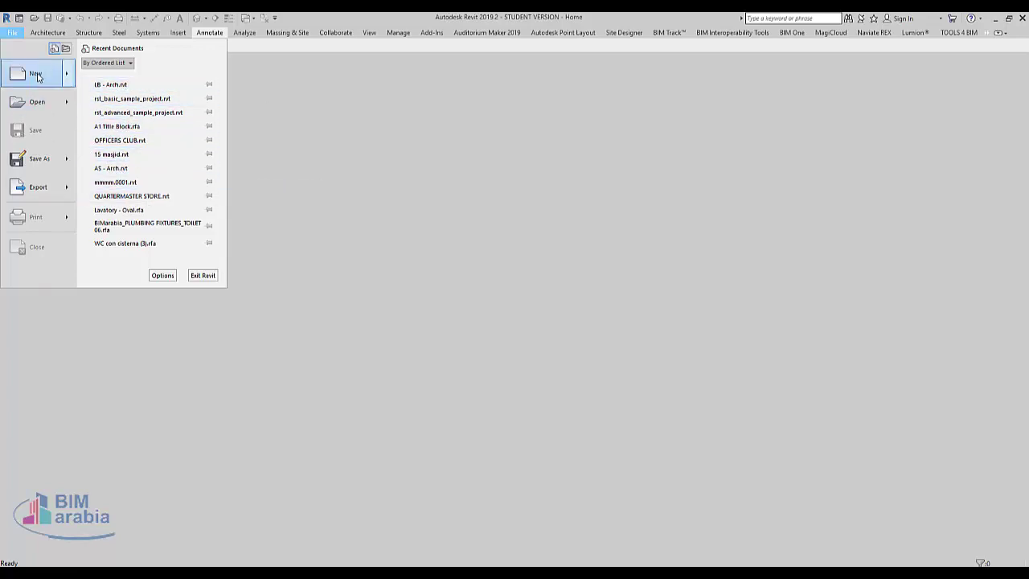
mouse_move(36, 74)
click(115, 75)
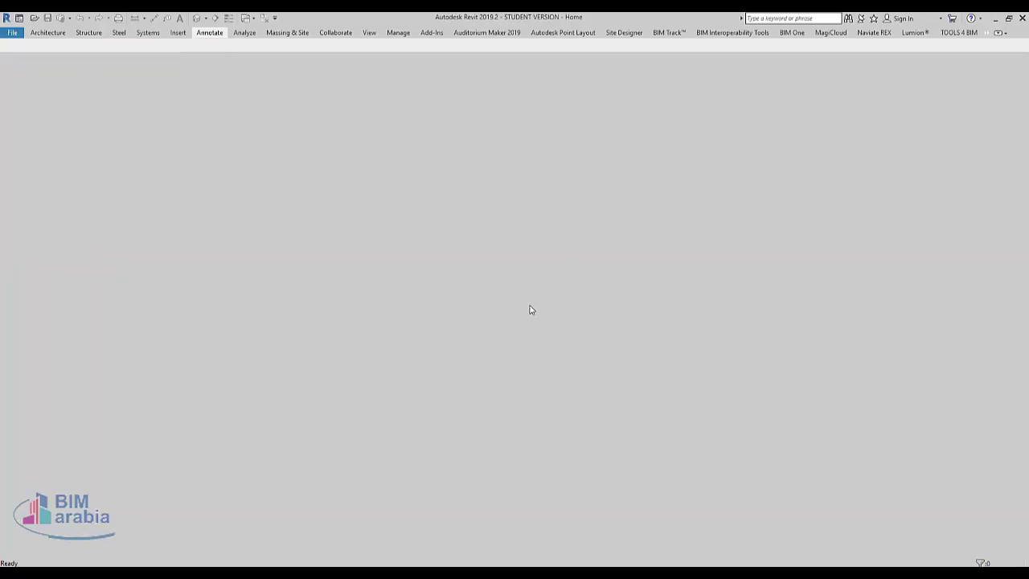
click(466, 274)
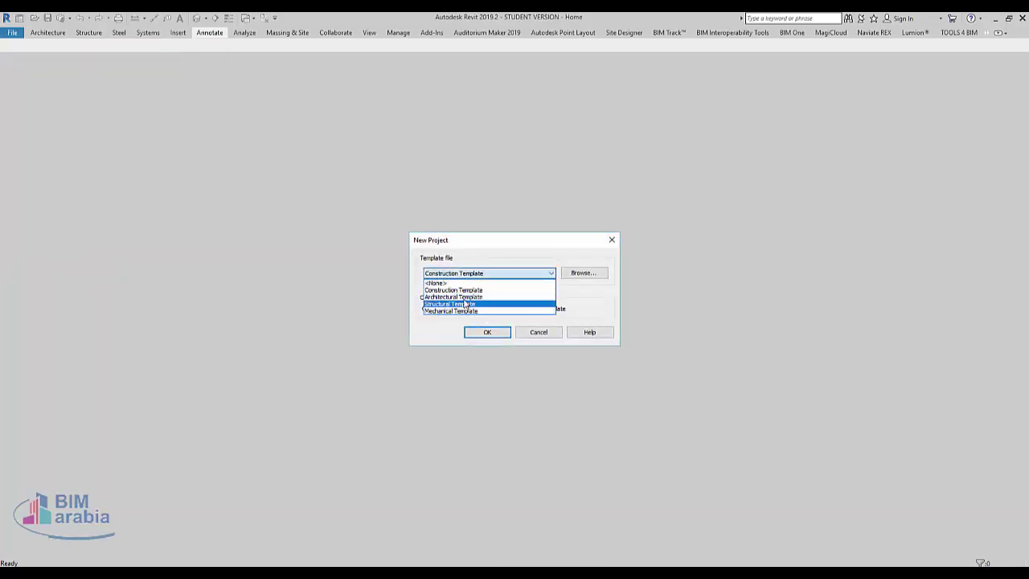
click(454, 296)
click(486, 333)
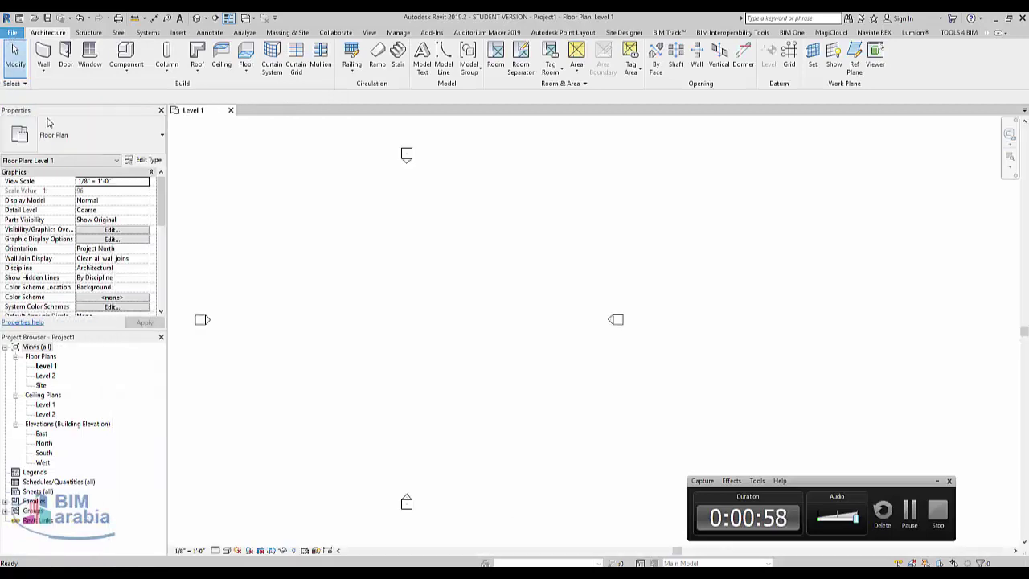
Start a new family and browse up to the Family Templates folder.
click(13, 32)
mouse_move(36, 73)
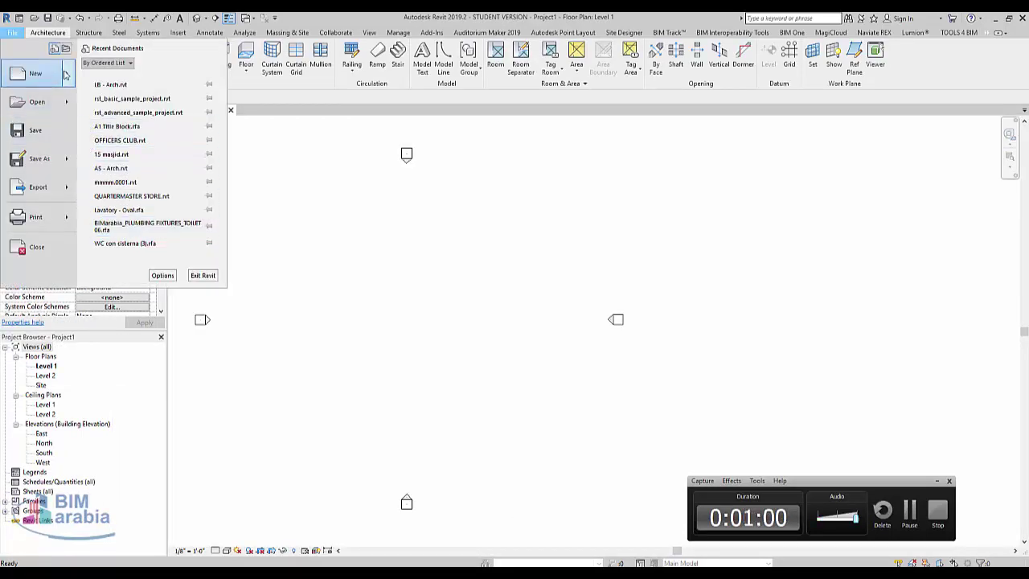
click(544, 200)
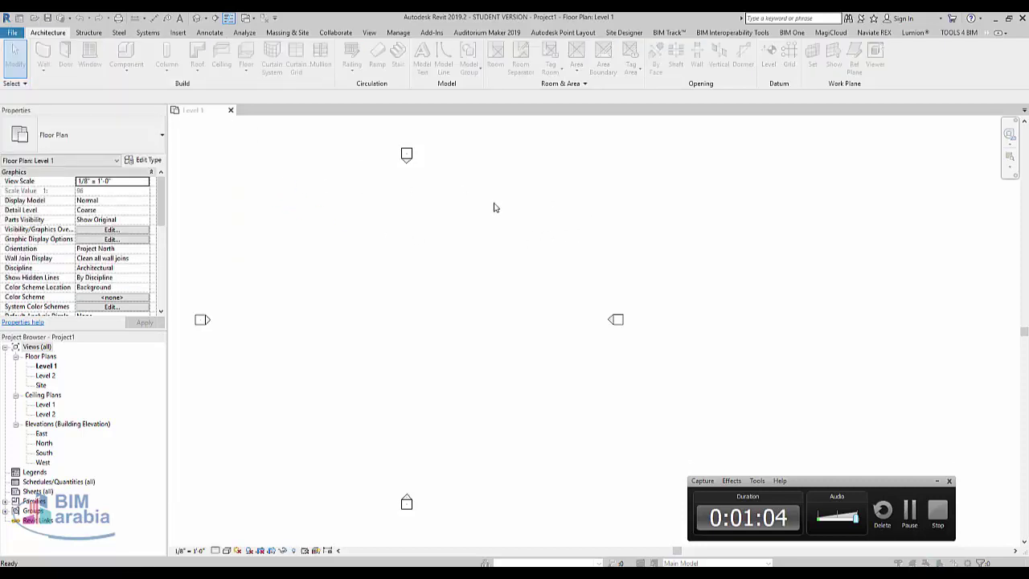
scroll(454, 289, down, 4)
scroll(466, 297, down, 4)
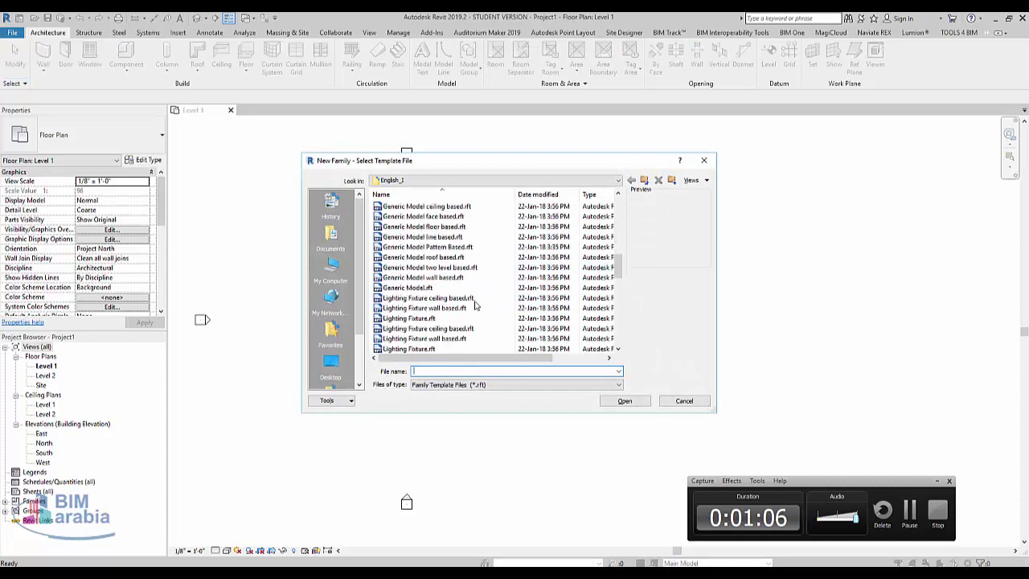
scroll(476, 305, down, 3)
scroll(475, 305, down, 3)
scroll(475, 306, down, 3)
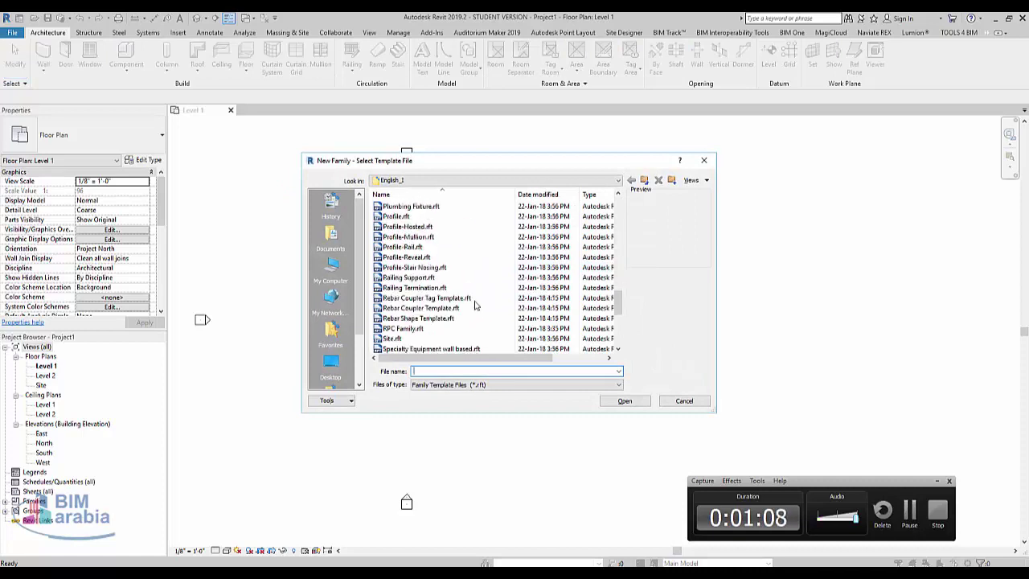
click(644, 180)
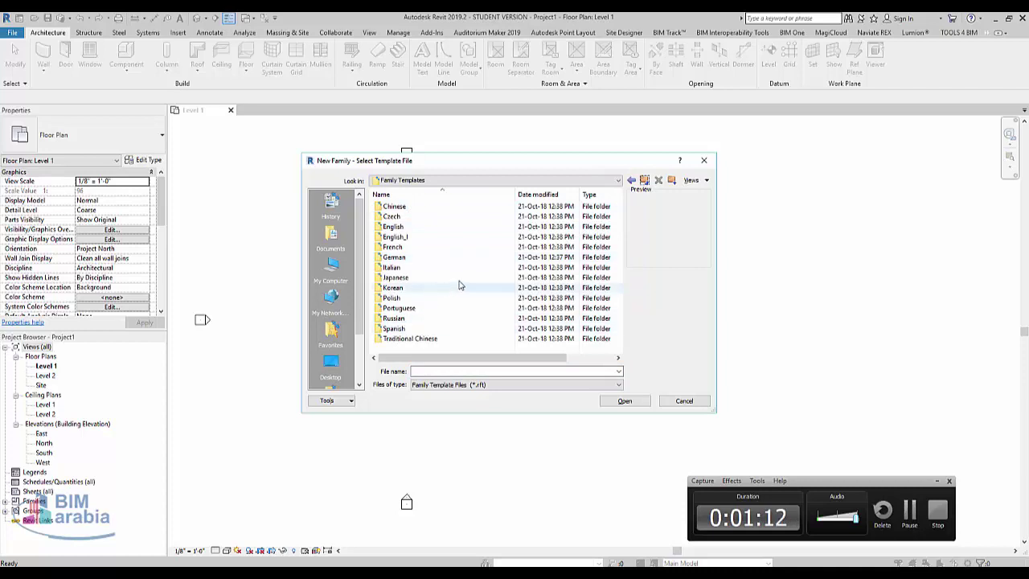
In the English templates folder, create a new family from Metric Profile.rft.
double_click(437, 227)
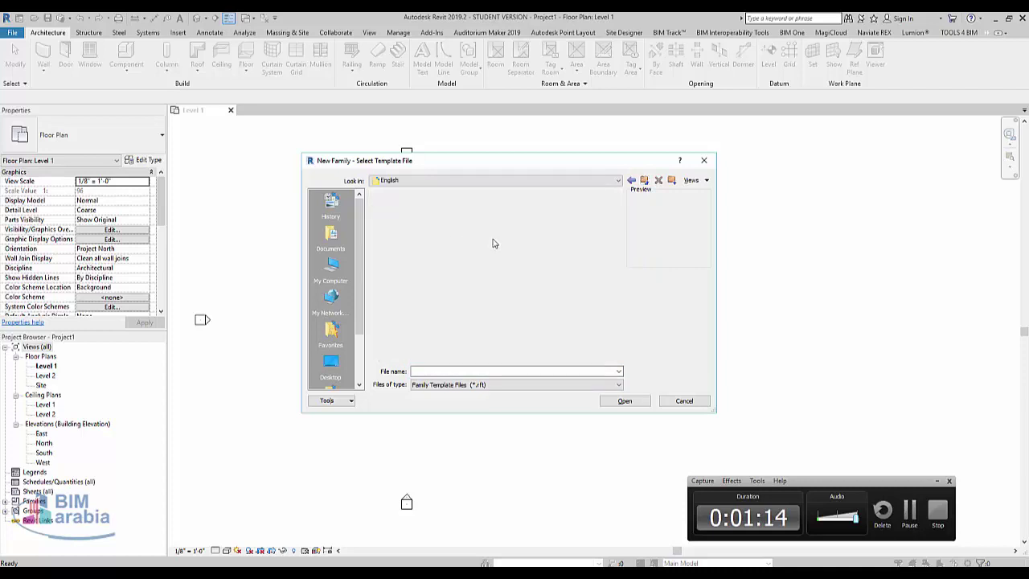
scroll(474, 273, down, 3)
scroll(438, 298, down, 3)
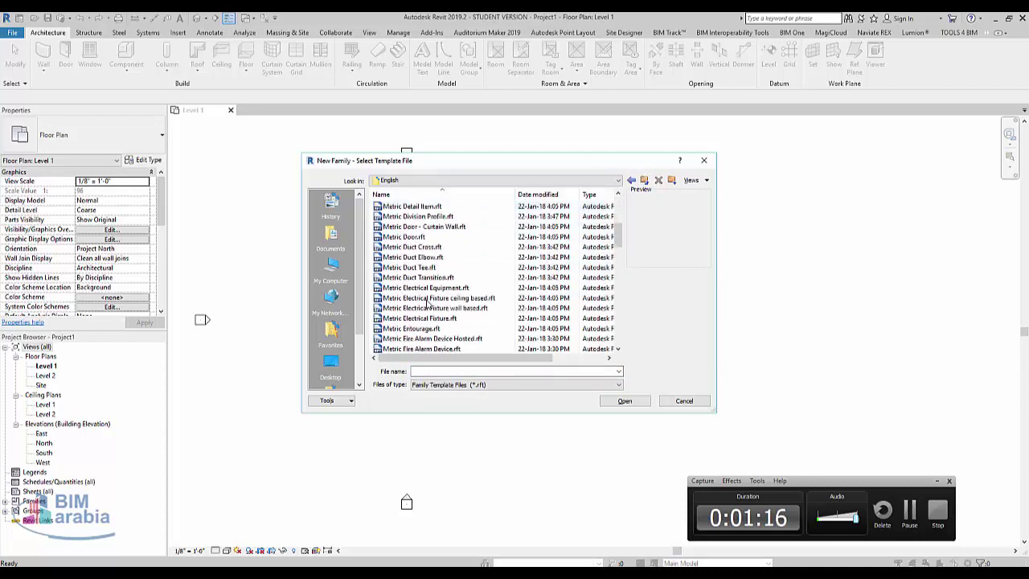
scroll(427, 302, down, 3)
scroll(427, 303, down, 3)
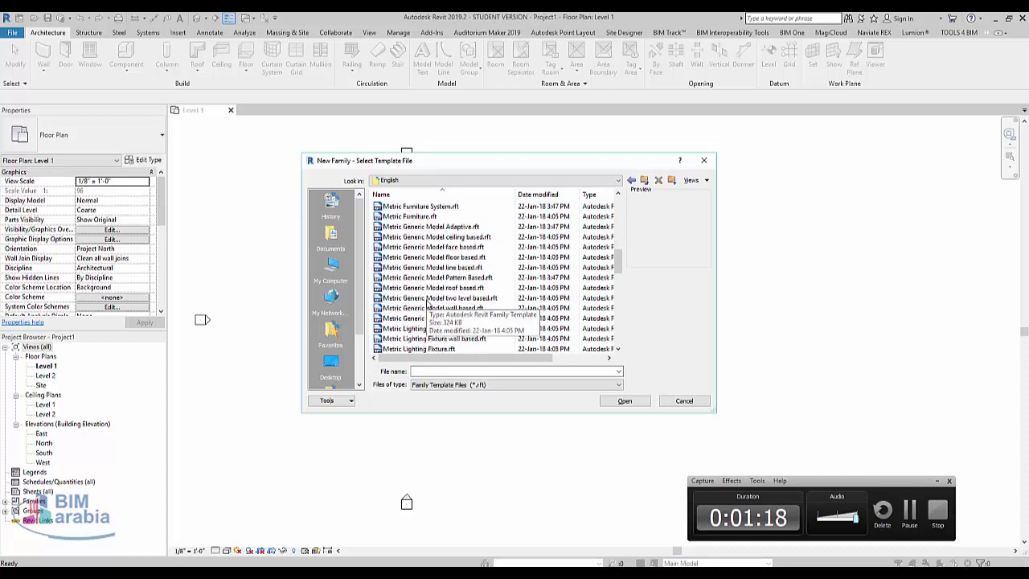
scroll(427, 303, down, 1)
scroll(426, 304, down, 2)
scroll(427, 305, down, 2)
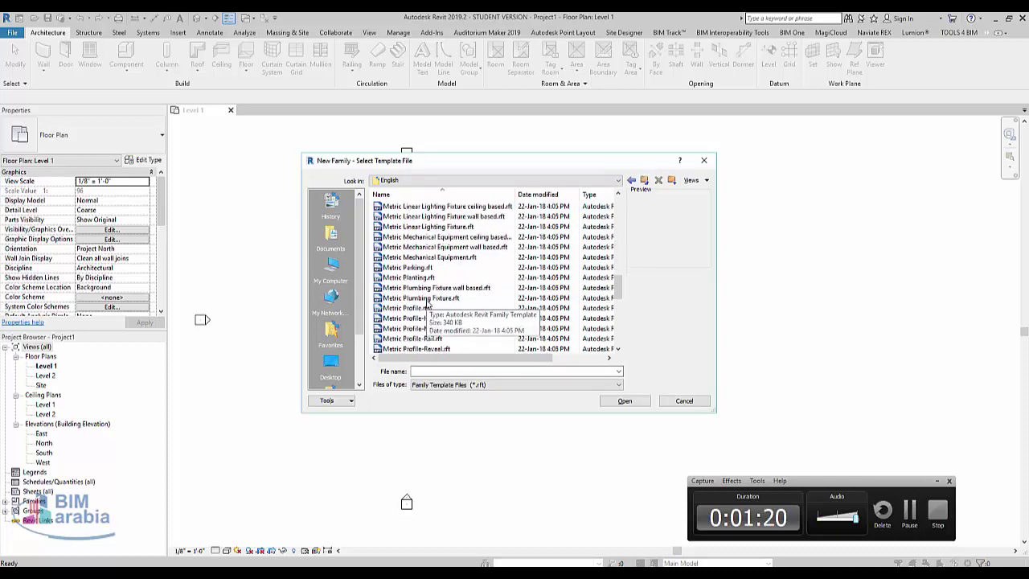
click(427, 307)
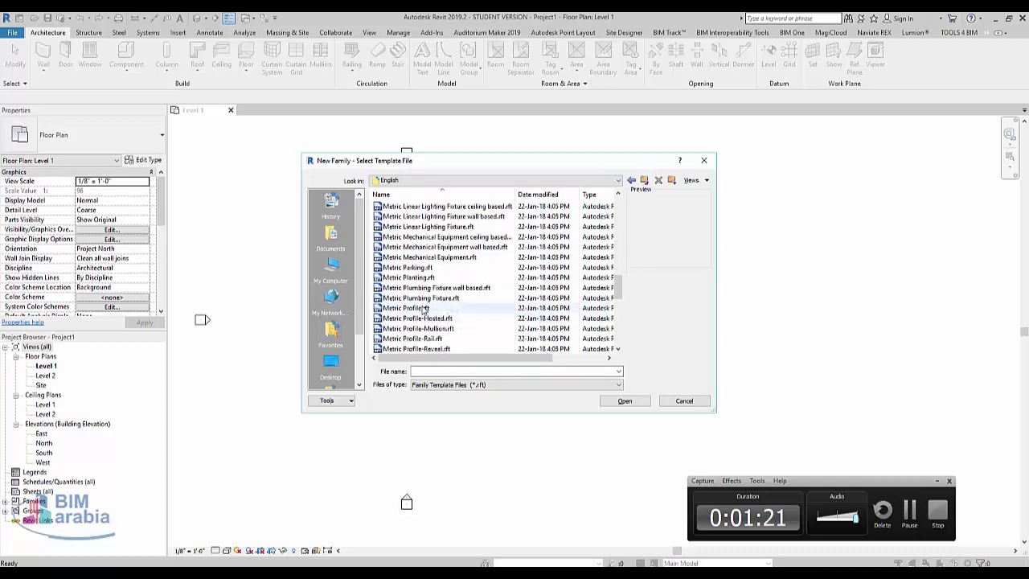
click(641, 400)
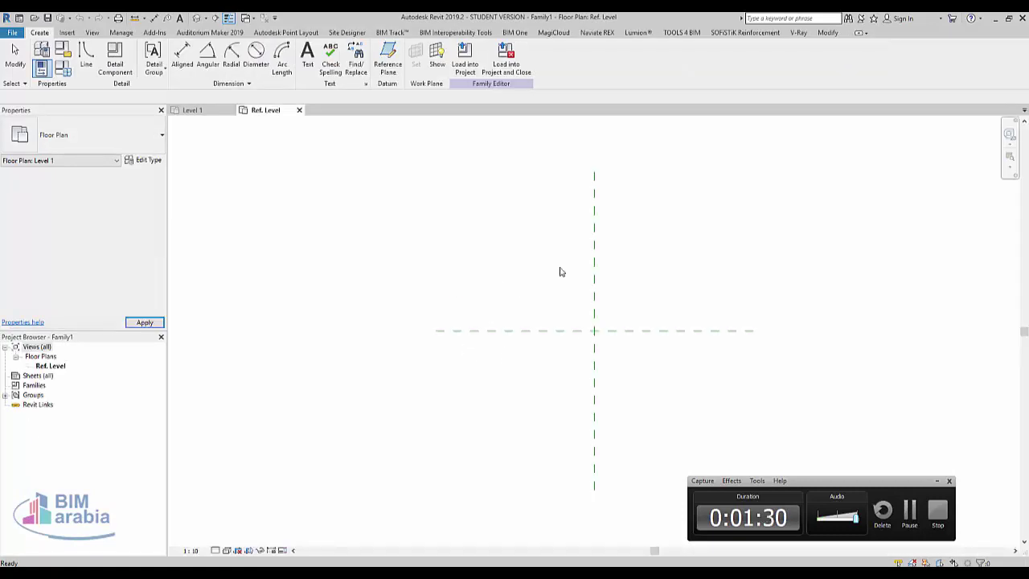
Draw an 80 by 200 rectangular profile outline from the reference planes' crossing.
click(86, 56)
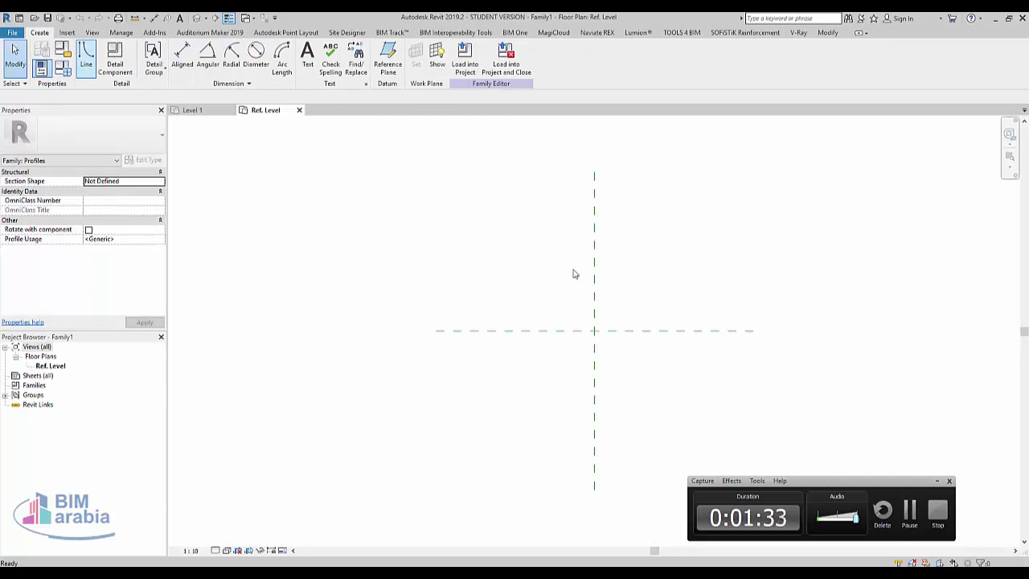
click(595, 331)
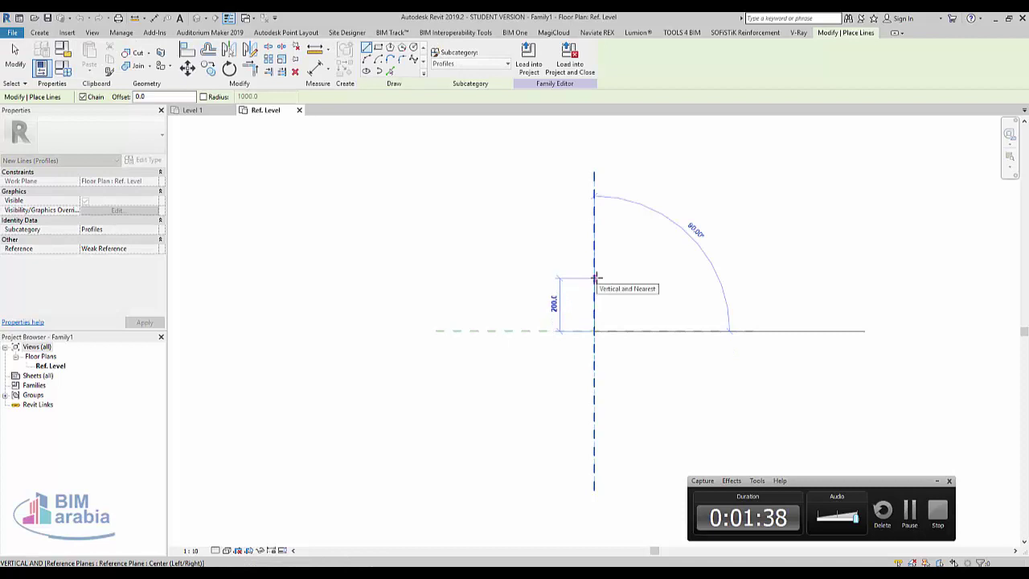
click(596, 278)
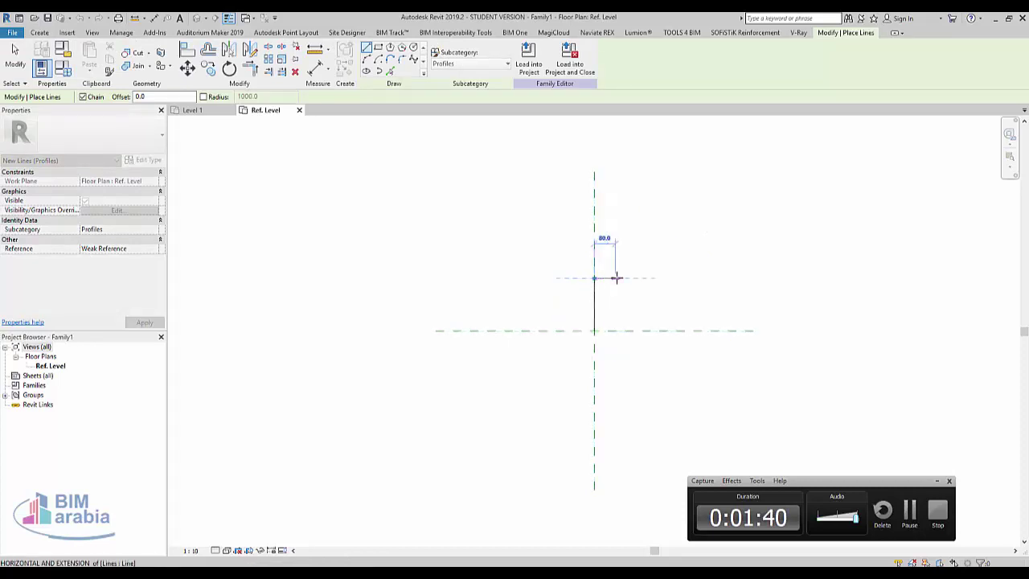
click(616, 278)
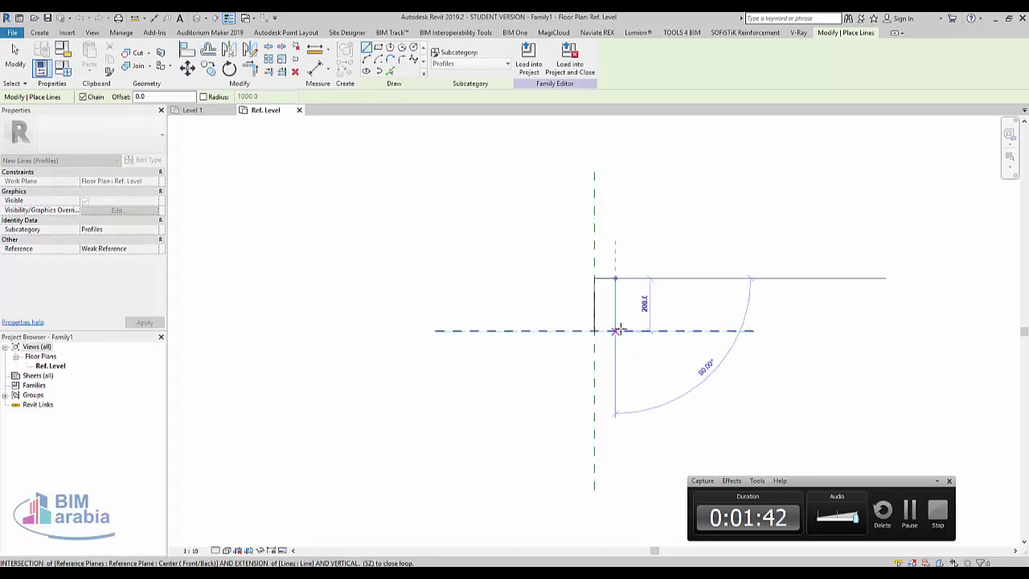
click(613, 330)
click(595, 331)
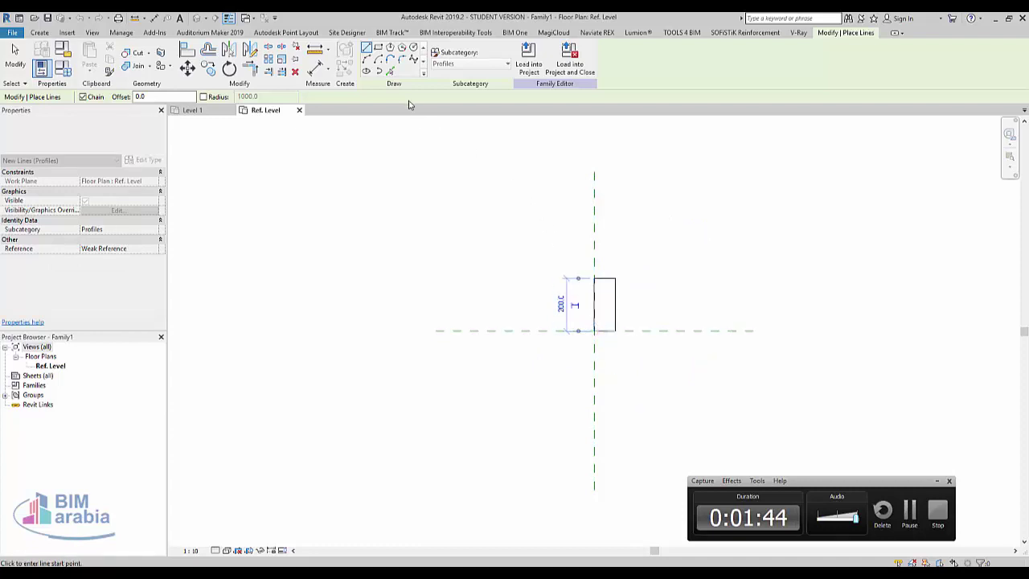
Round the top-right corner with a fillet arc and load the profile into Project1.
click(401, 60)
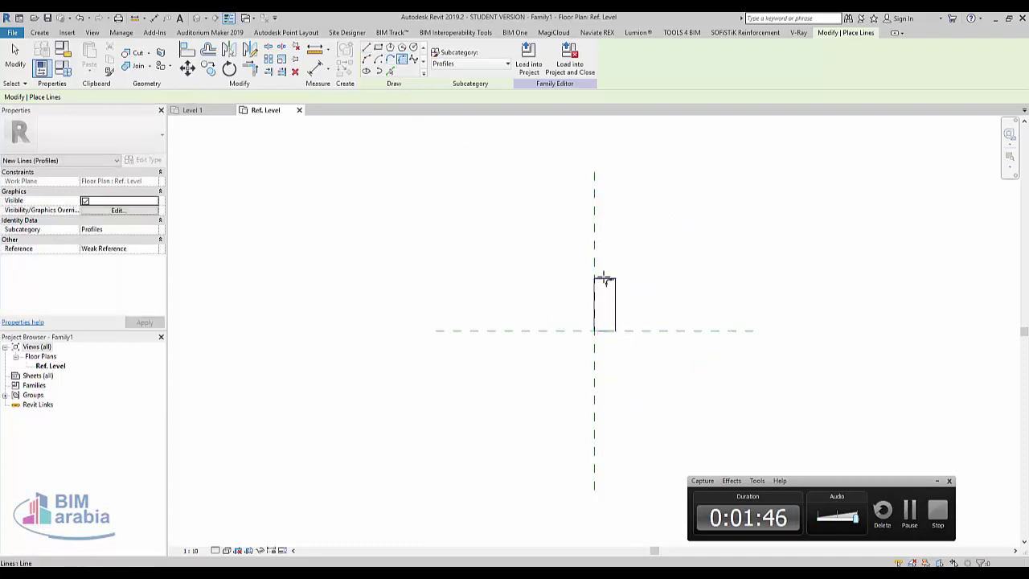
click(619, 294)
click(604, 279)
scroll(611, 283, up, 2)
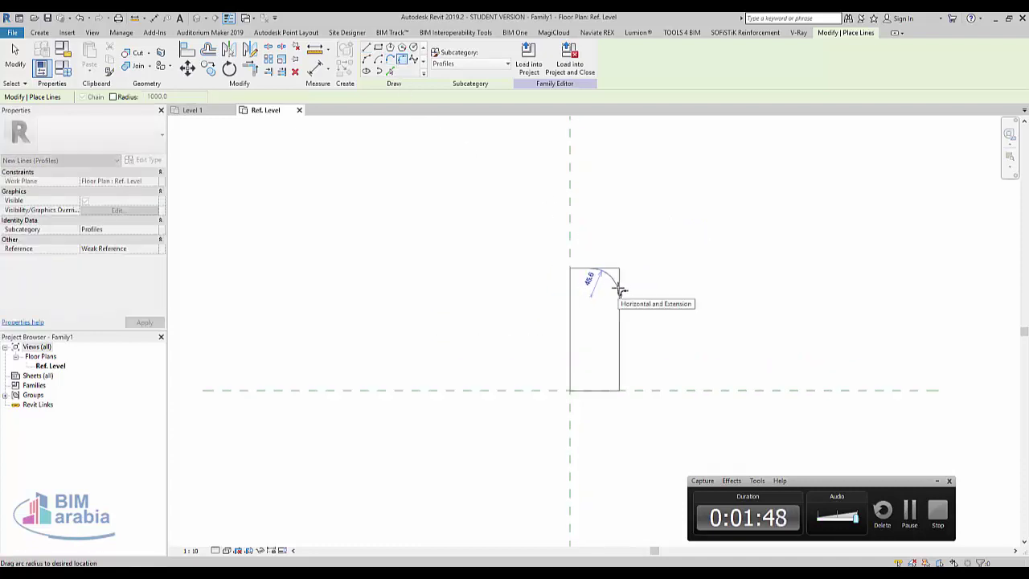
scroll(611, 281, up, 2)
click(643, 330)
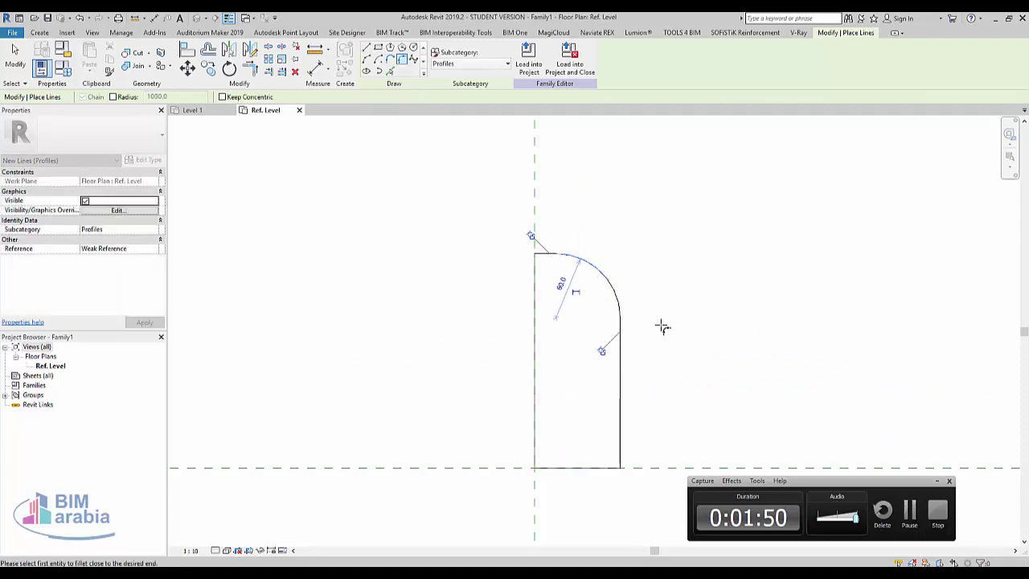
scroll(662, 326, down, 2)
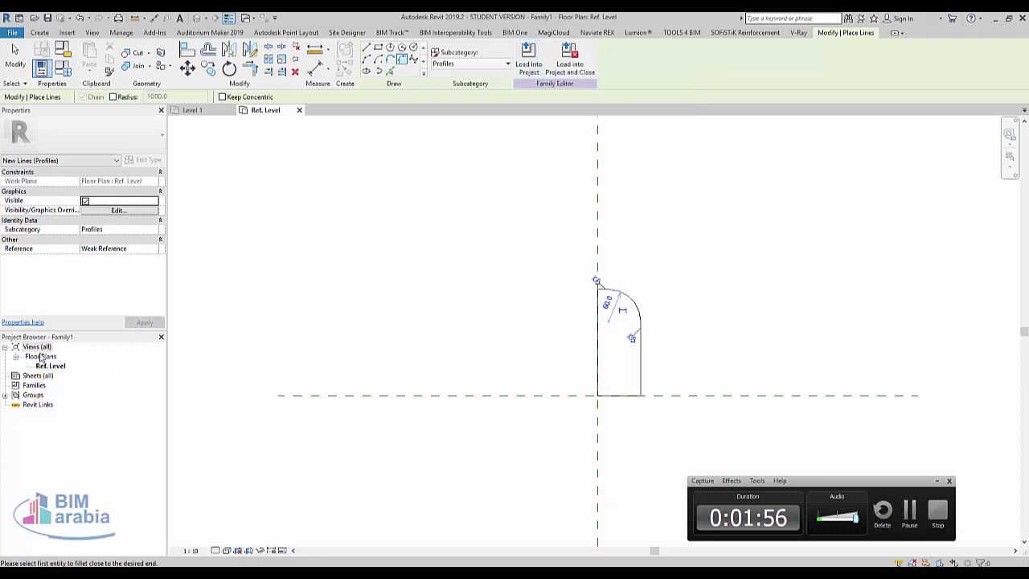
click(529, 61)
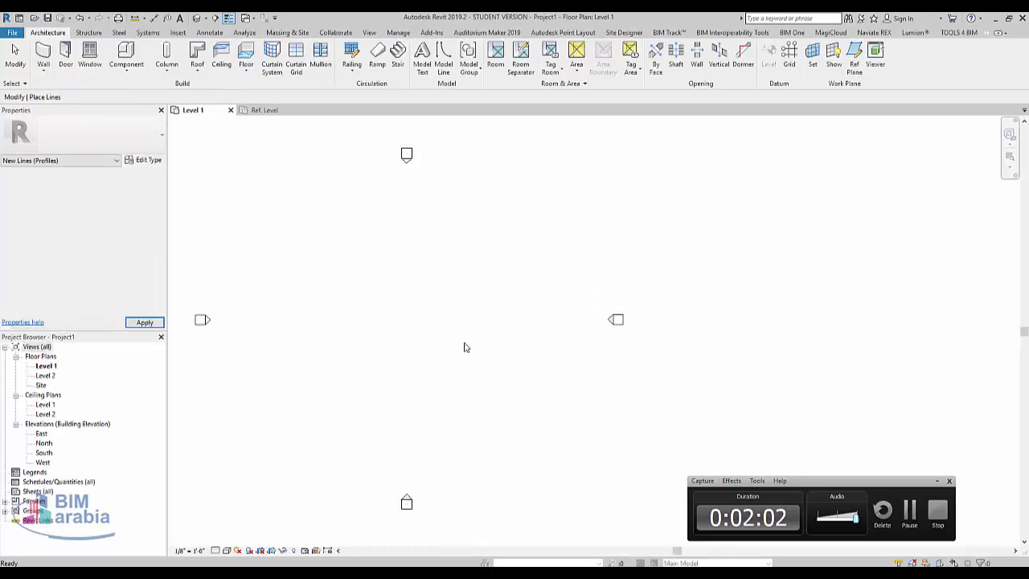
Start the Wall tool with WA and edit the Generic - 8" type's layer structure.
key(w)
key(a)
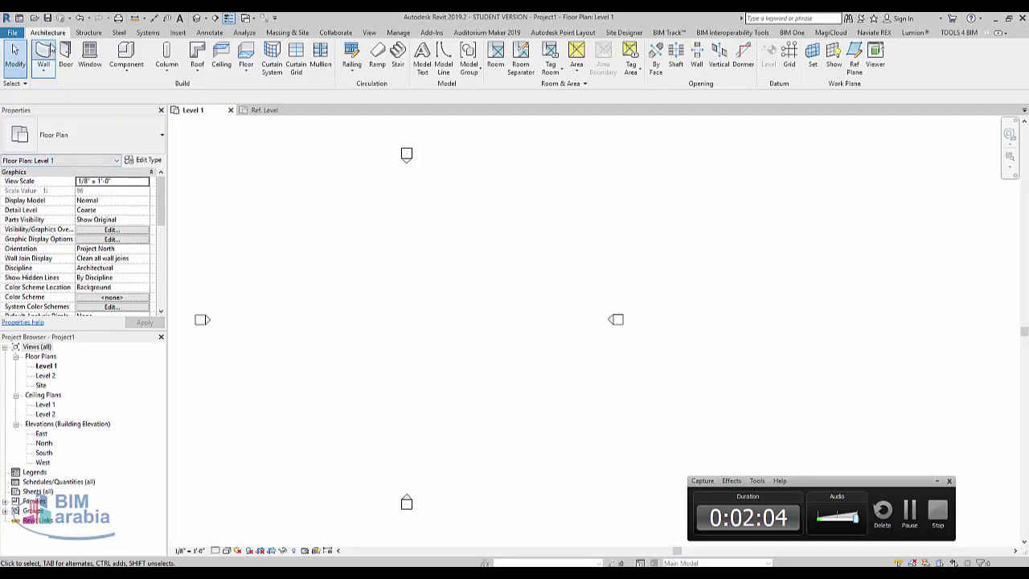
click(146, 160)
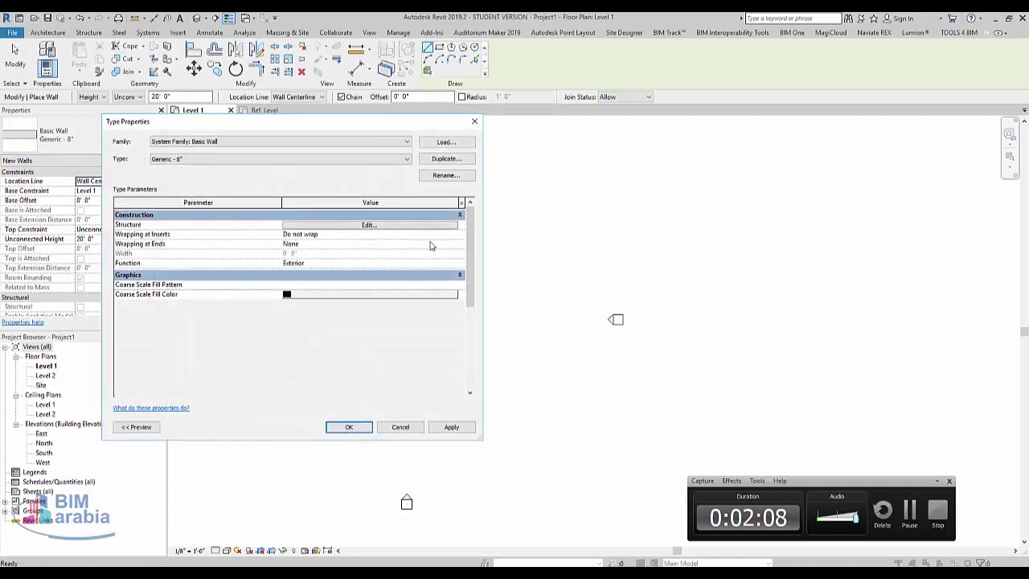
click(369, 225)
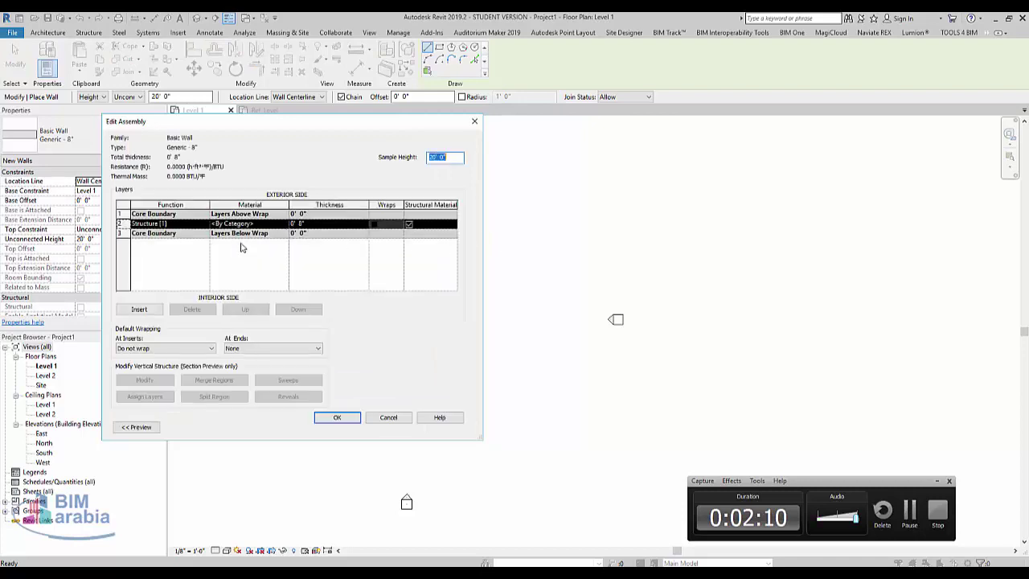
Show the assembly preview as a section and open the Wall Sweeps list.
click(138, 427)
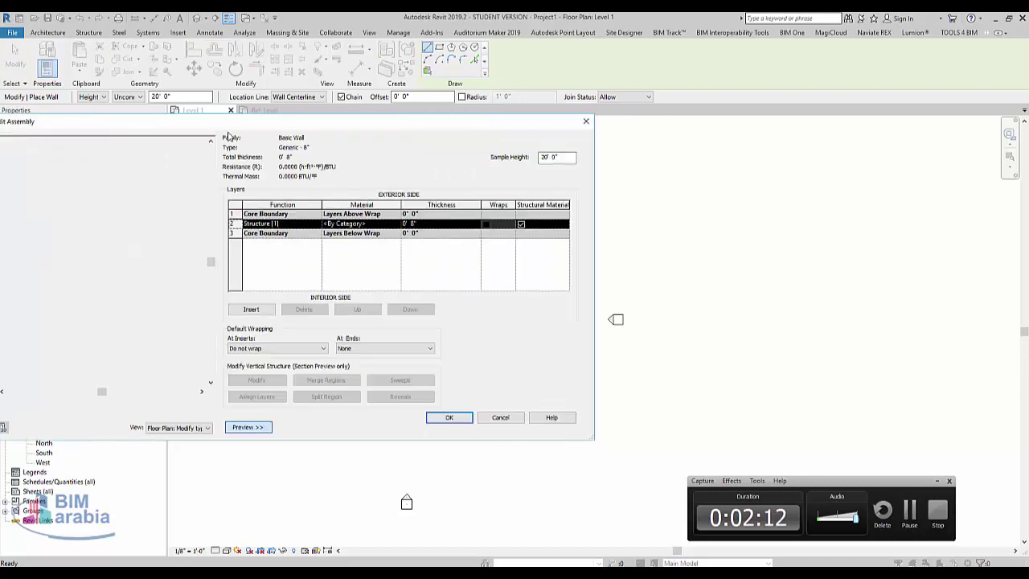
drag(276, 122, 458, 114)
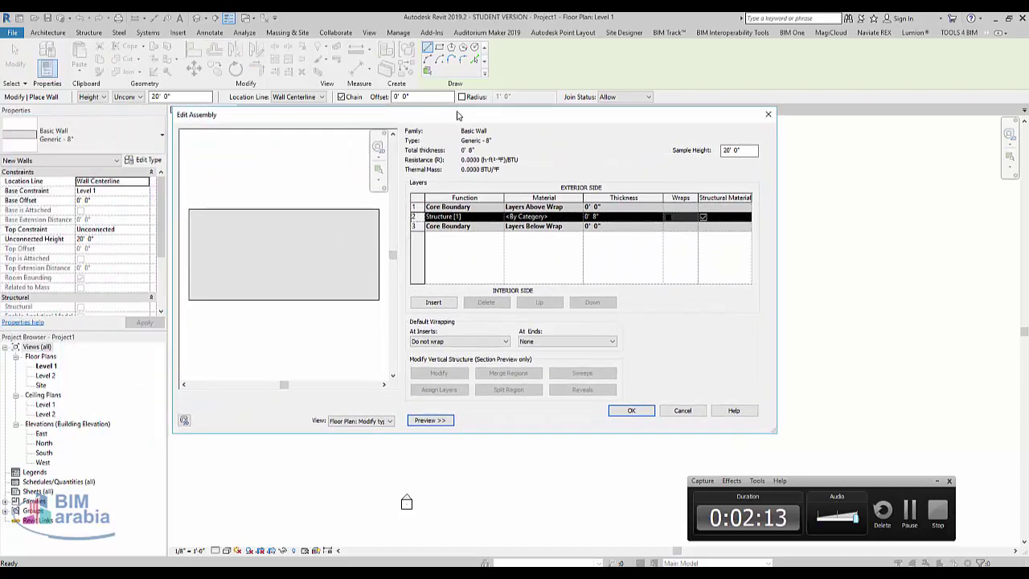
click(361, 421)
click(370, 438)
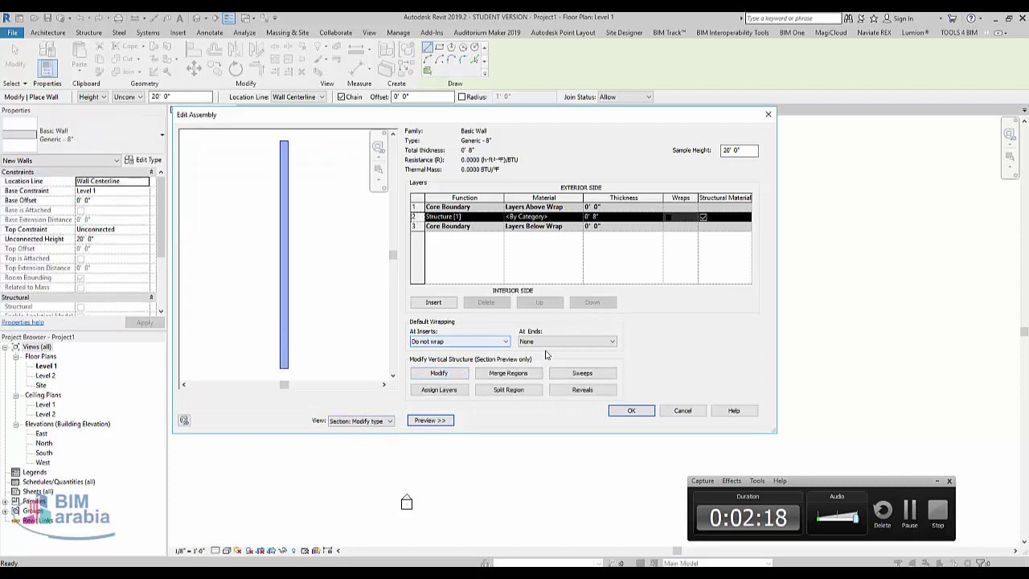
click(582, 373)
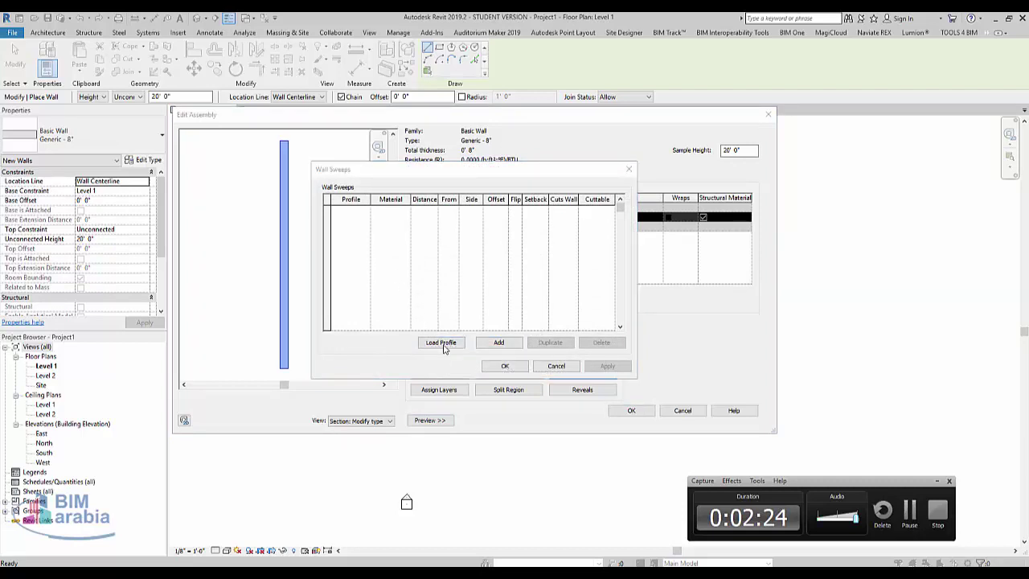
Skip loading a new profile and add a sweep using the Family1 : Family1 profile.
click(441, 343)
scroll(450, 347, down, 5)
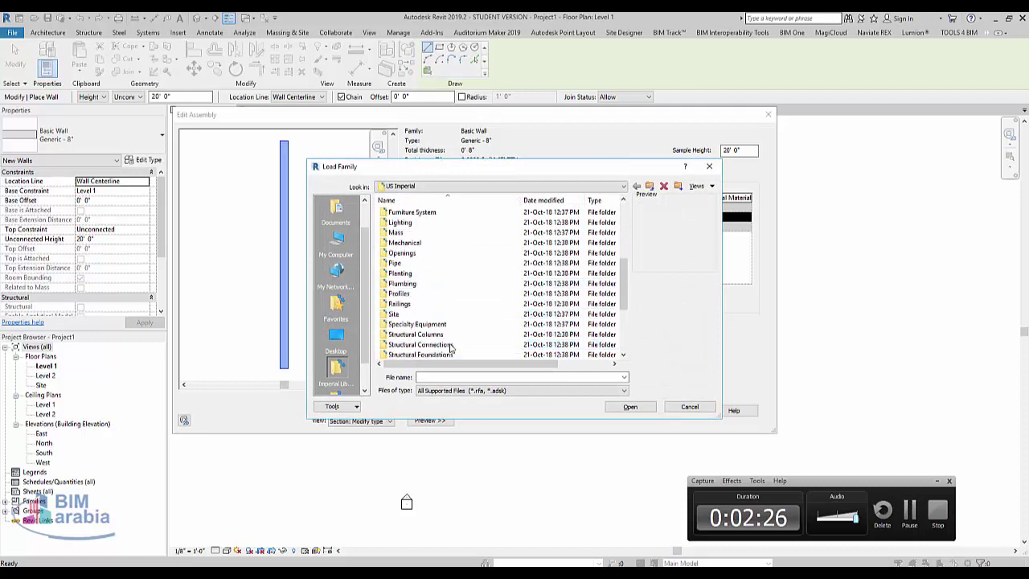
scroll(450, 347, down, 4)
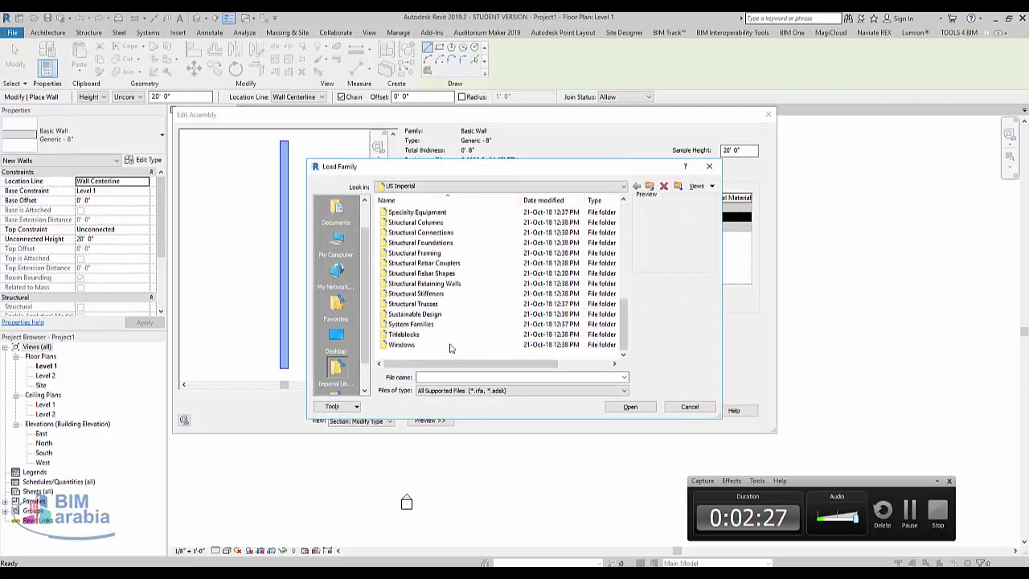
click(688, 406)
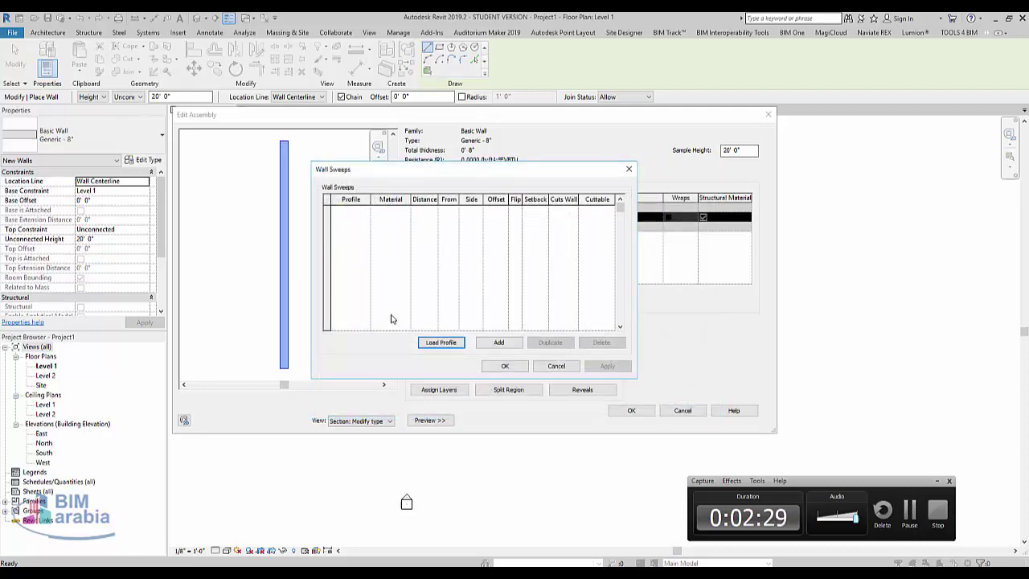
click(492, 343)
click(364, 209)
click(364, 210)
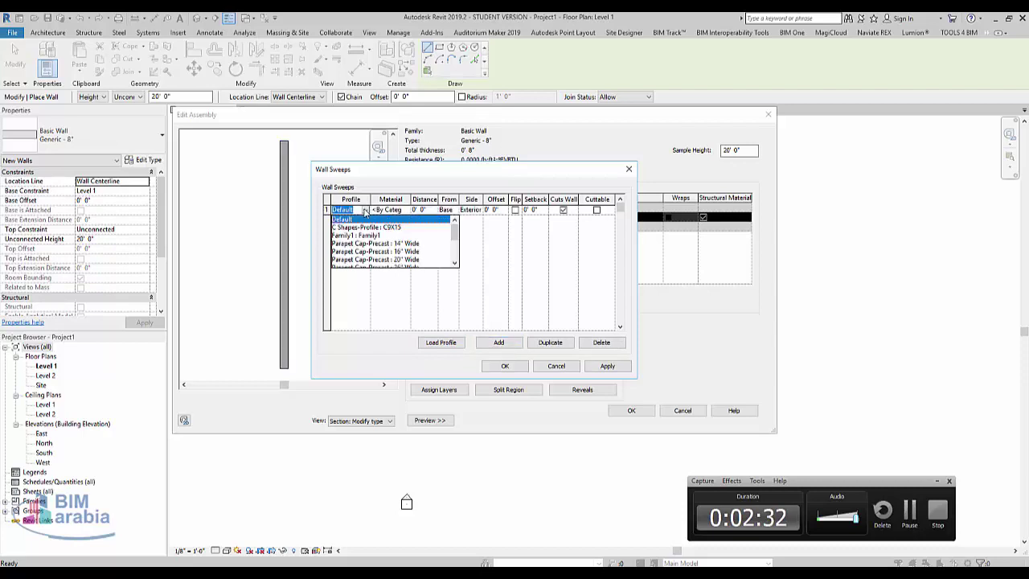
click(370, 235)
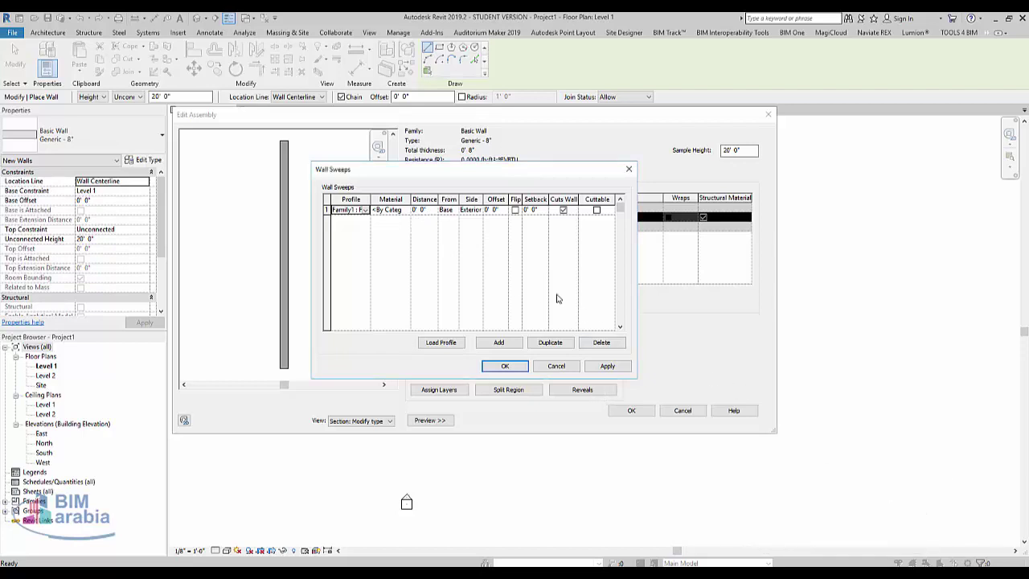
click(407, 211)
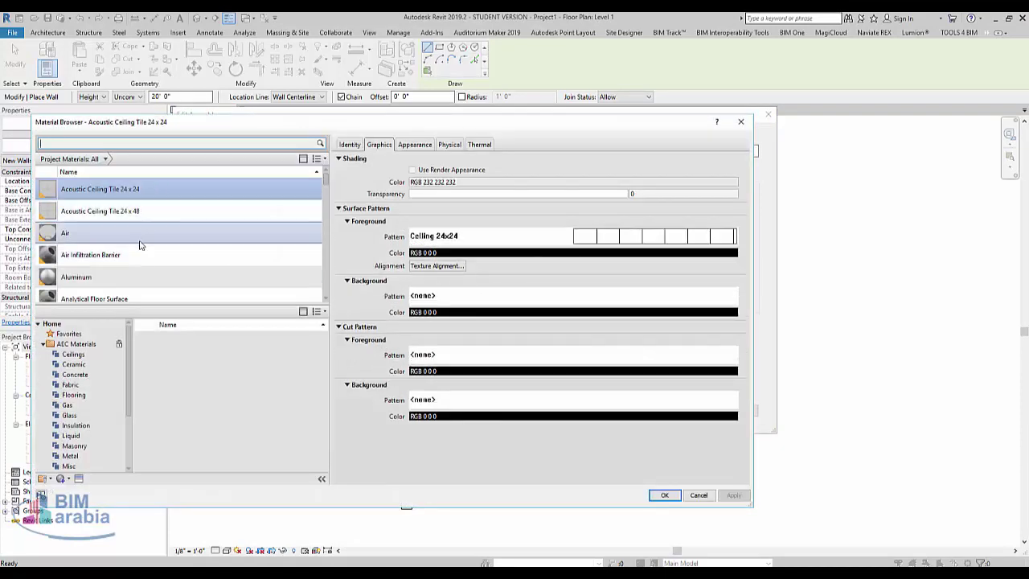
Add Marble to the project, slightly lower its texture brightness, and assign it to the sweep.
text(mar)
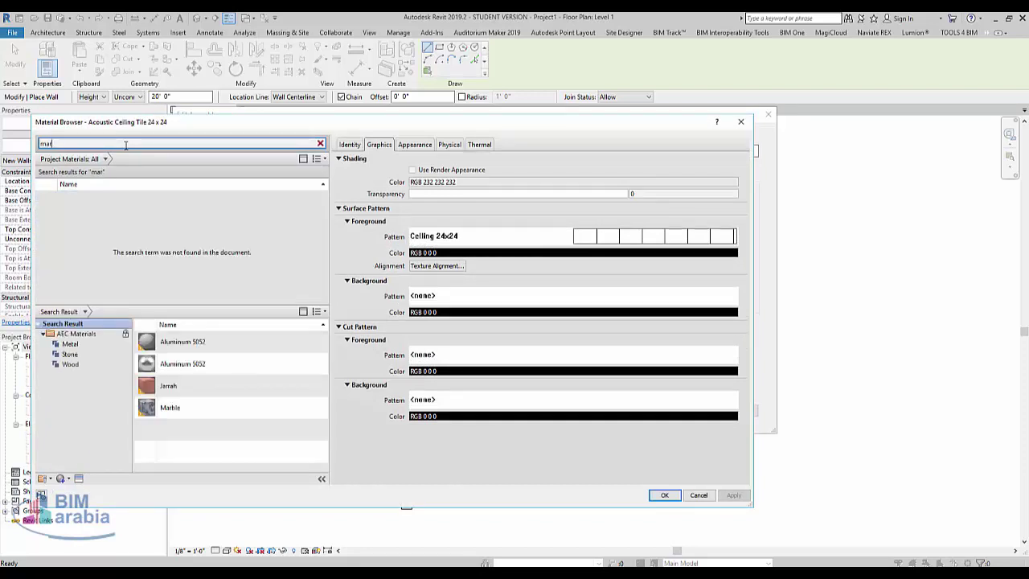
right_click(209, 412)
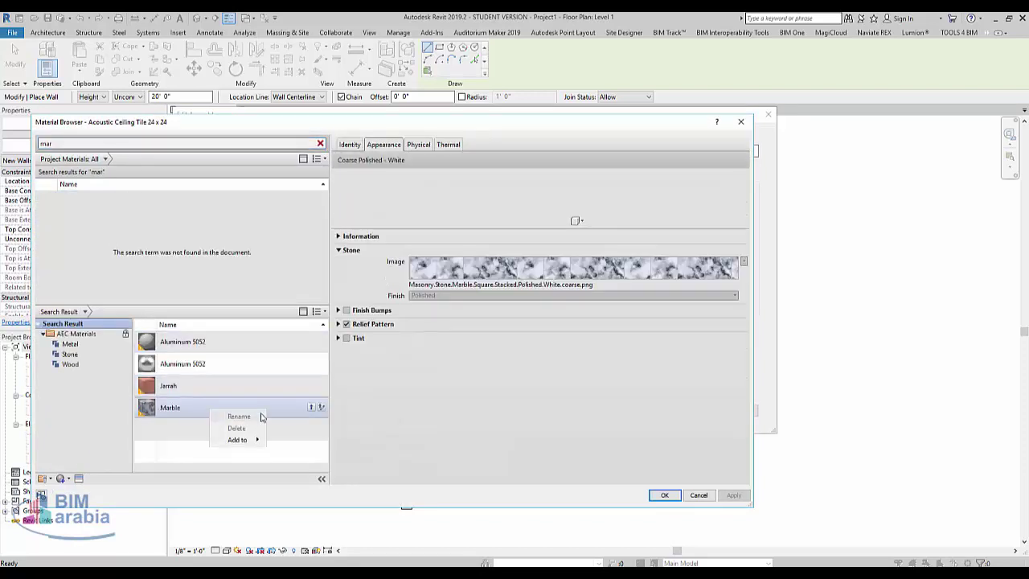
click(312, 409)
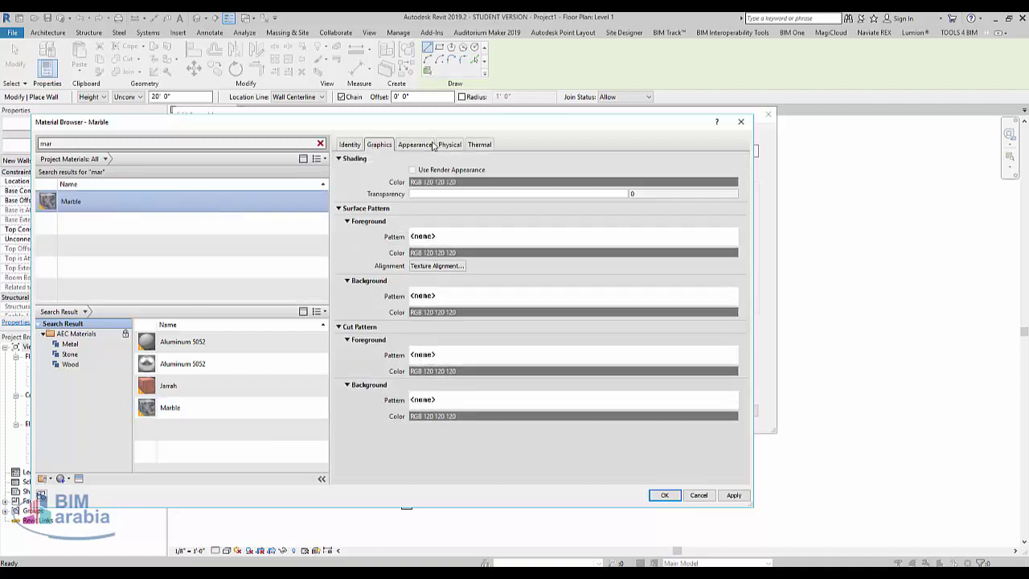
click(419, 149)
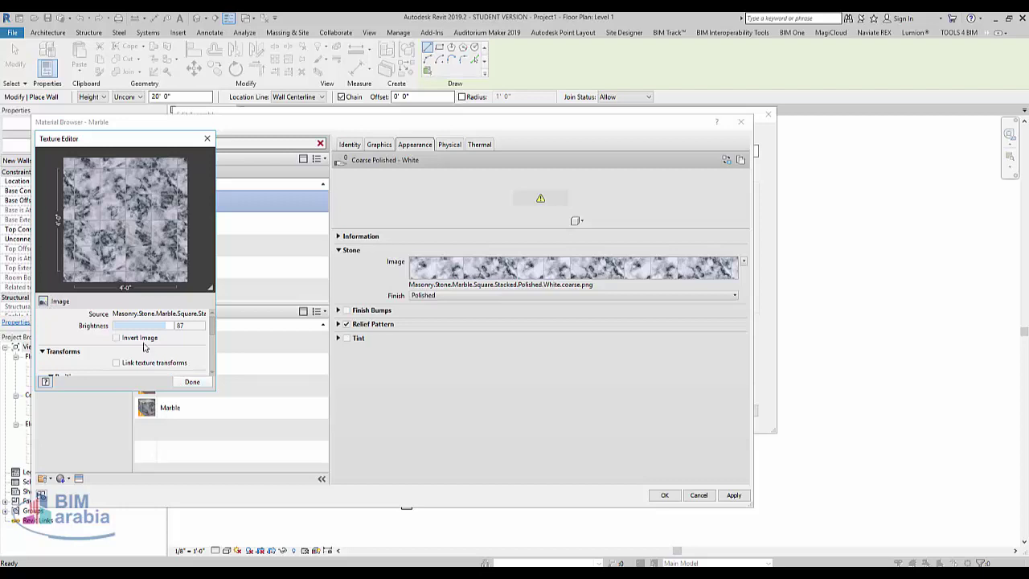
mouse_move(155, 325)
mouse_down()
mouse_move(134, 325)
mouse_move(159, 326)
mouse_up()
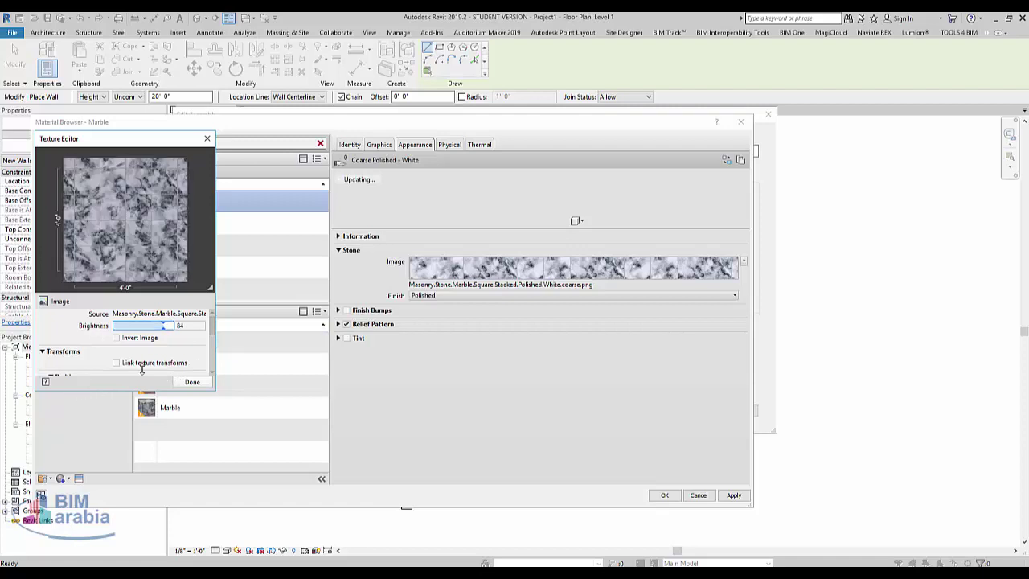
scroll(141, 367, down, 5)
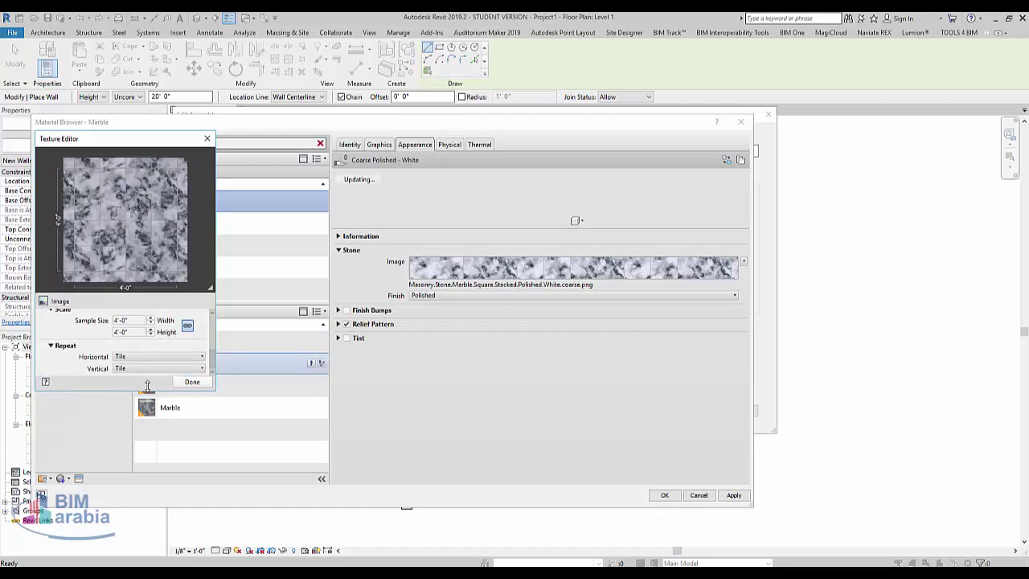
click(192, 382)
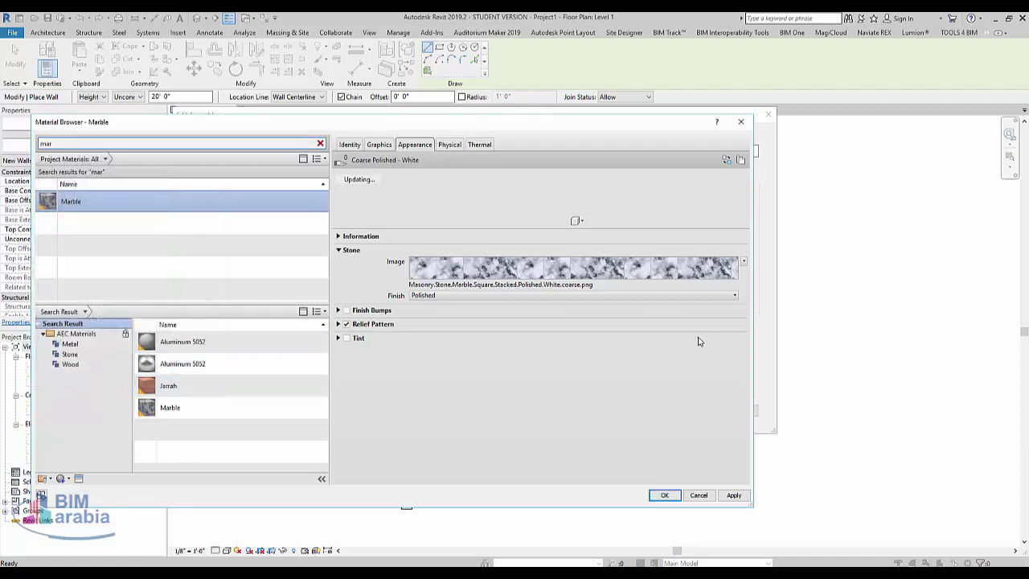
click(665, 495)
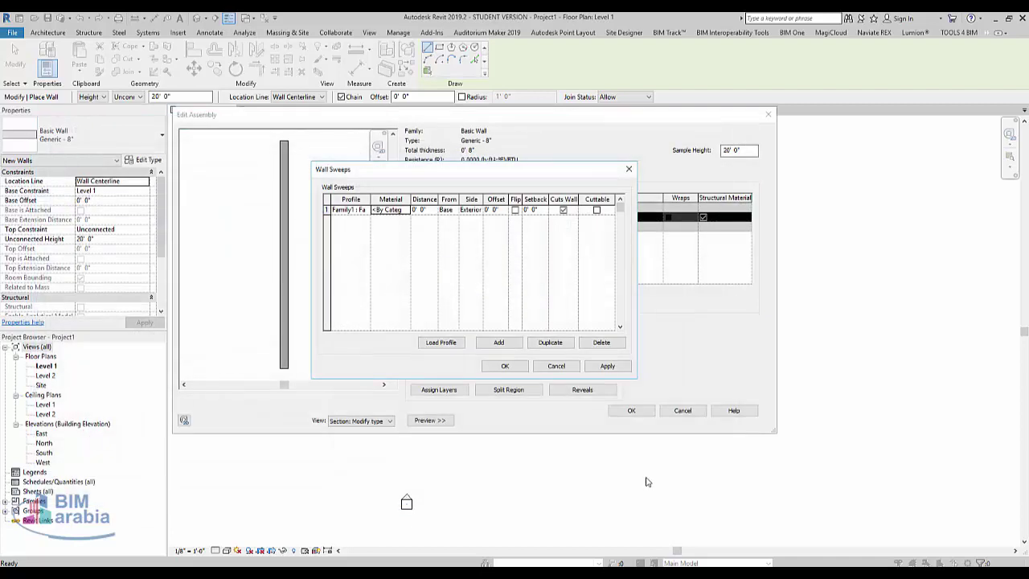
Confirm the sweeps and zoom the section preview to the rounded sweep at the wall base.
click(486, 366)
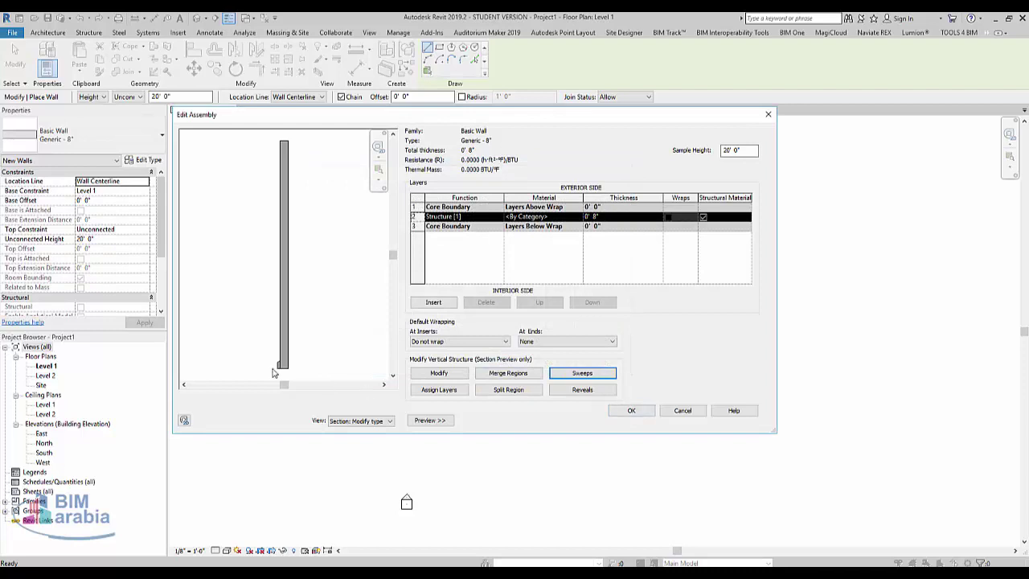
scroll(275, 371, up, 2)
scroll(291, 336, up, 2)
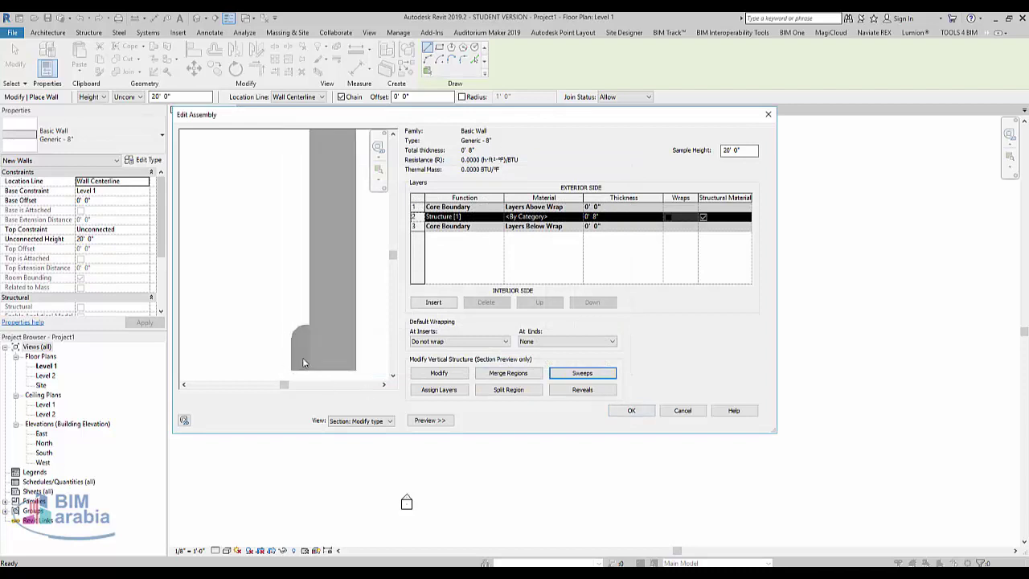
scroll(303, 356, up, 2)
scroll(296, 321, down, 3)
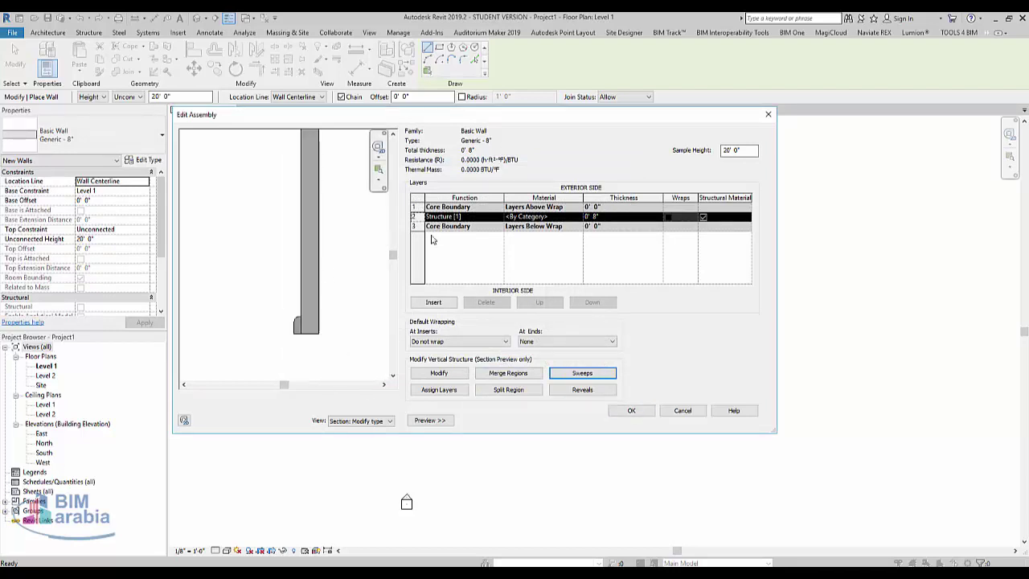
click(560, 217)
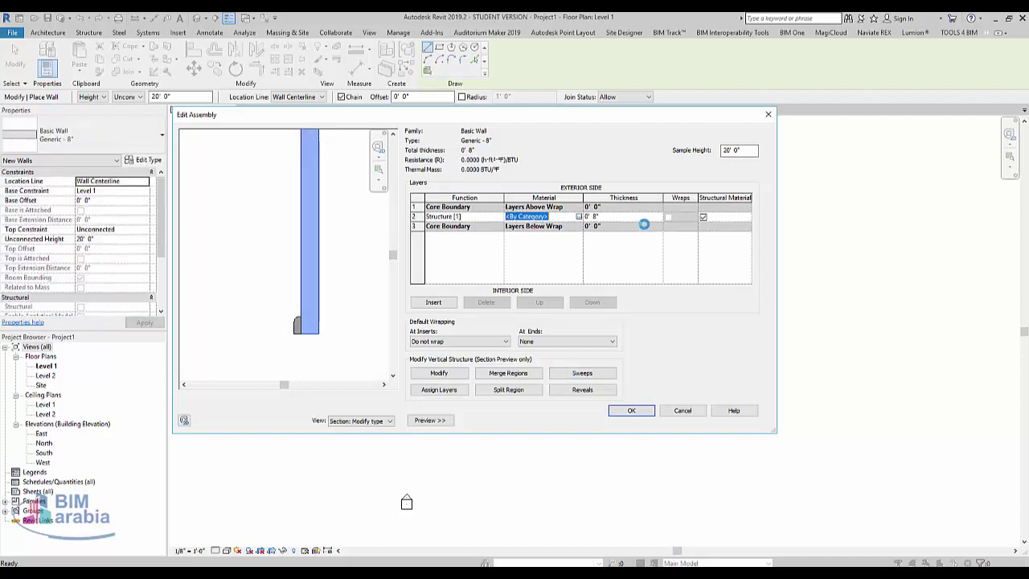
Assign Marble to the structure layer after reviewing its texture image, and confirm the assembly.
click(578, 217)
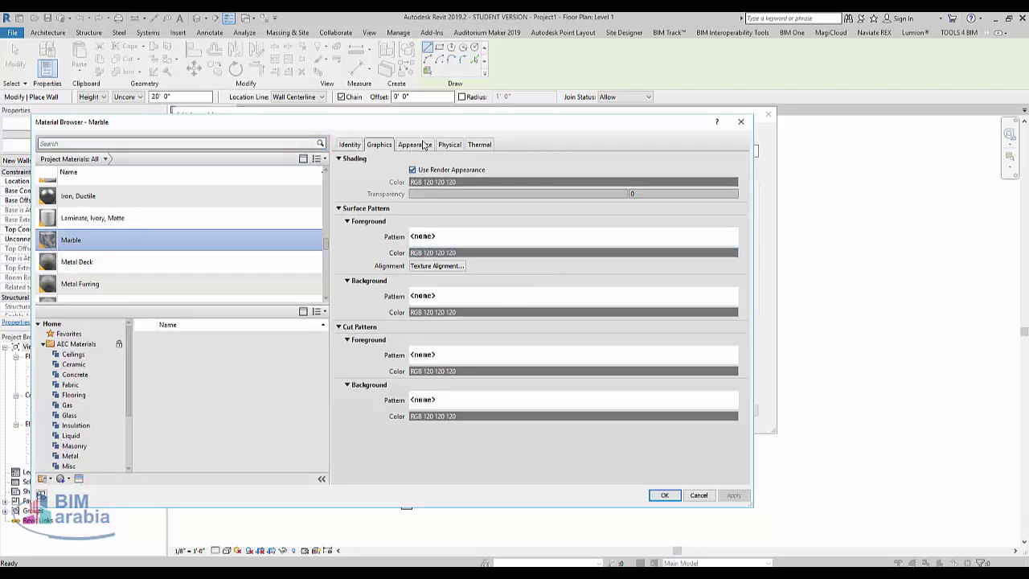
click(425, 144)
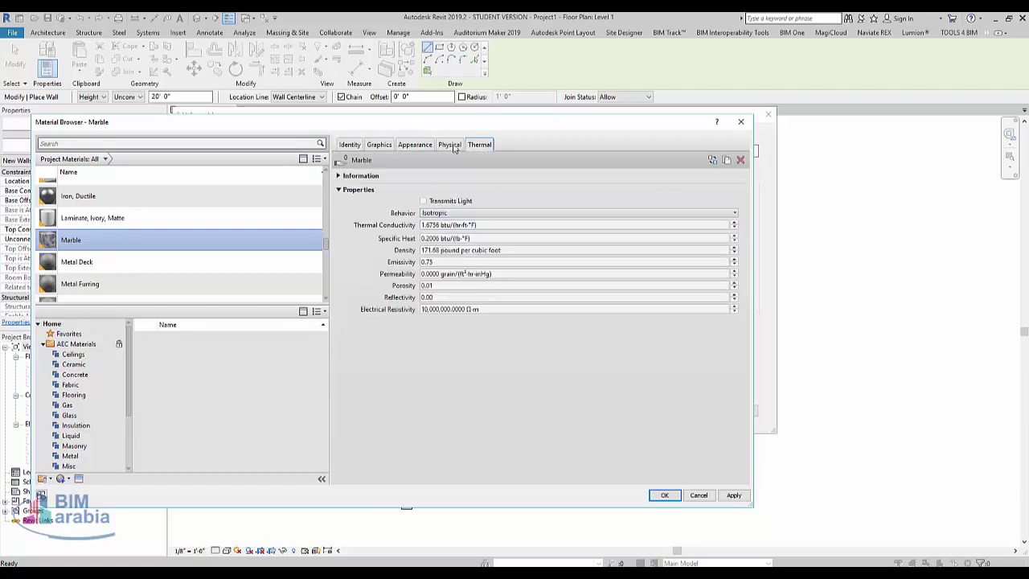
click(416, 146)
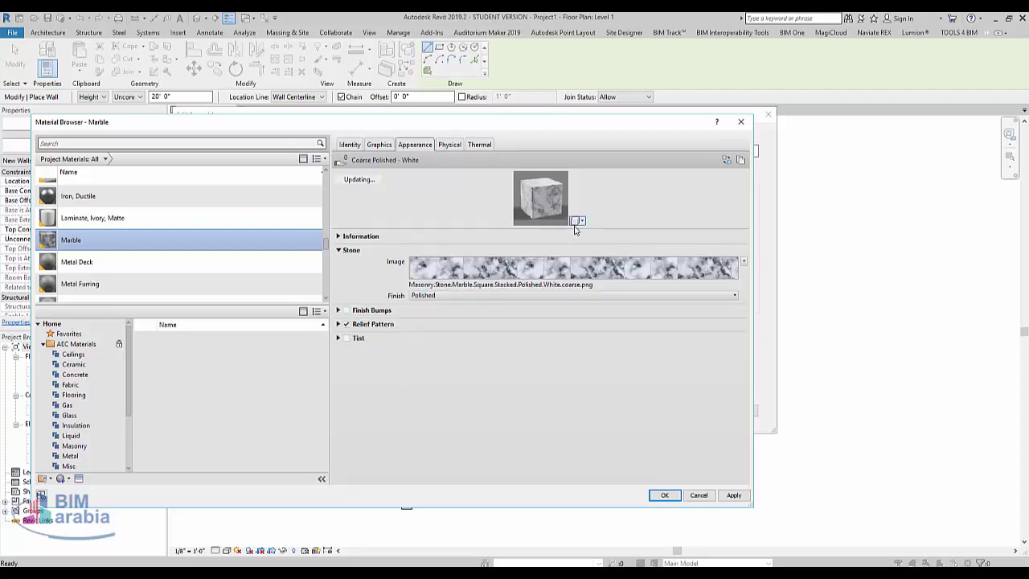
click(743, 262)
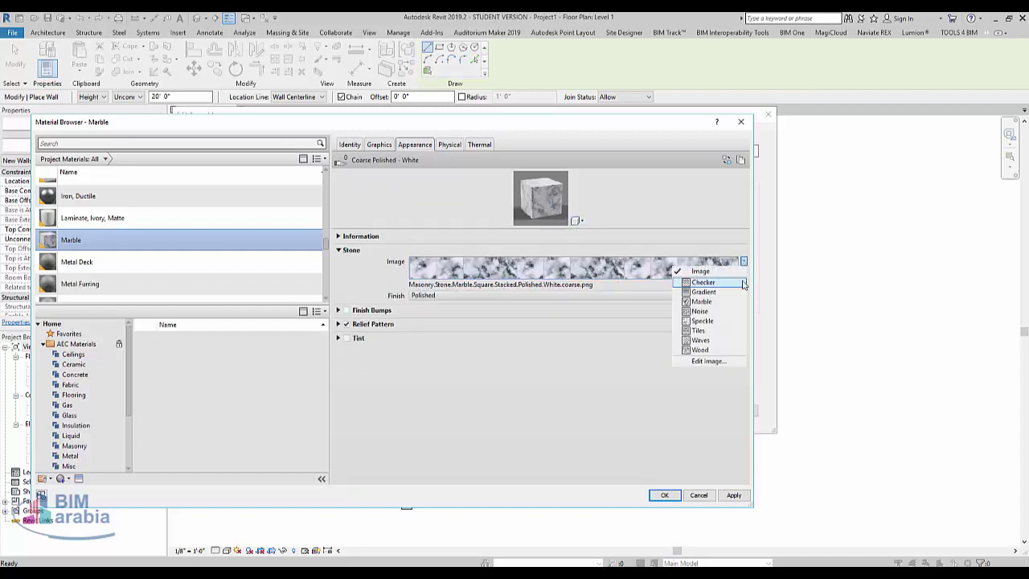
click(723, 367)
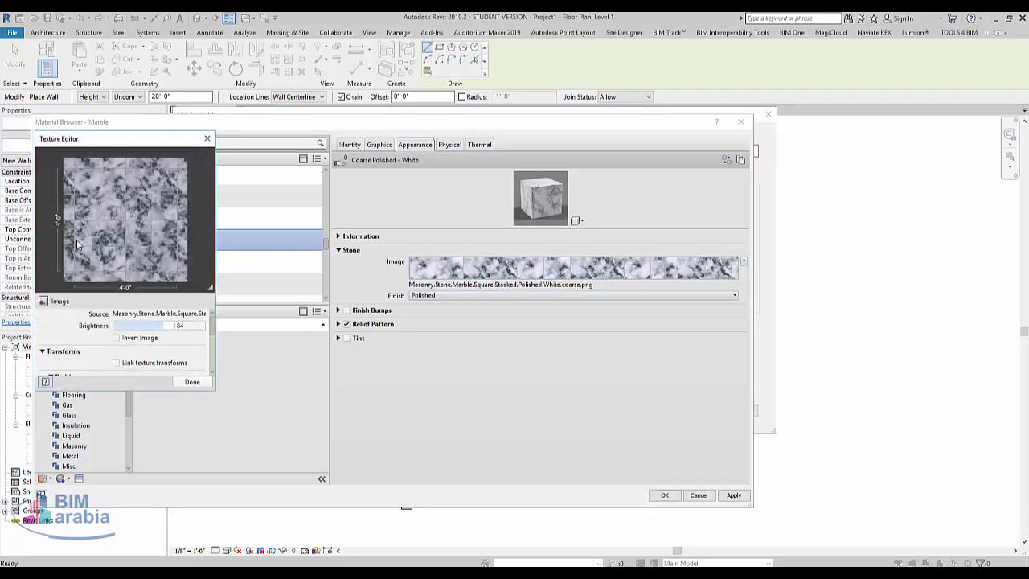
click(195, 382)
click(664, 494)
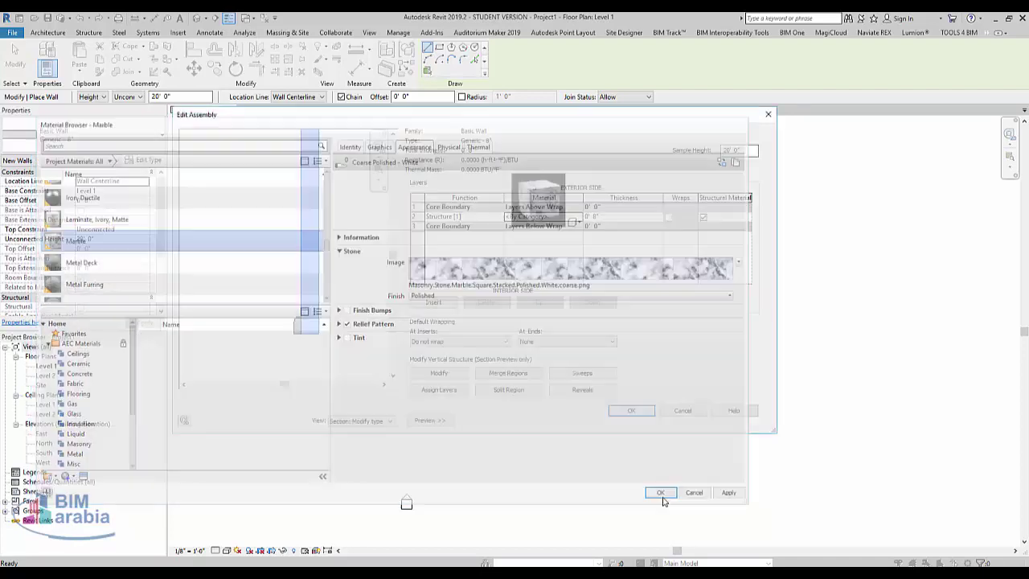
click(631, 411)
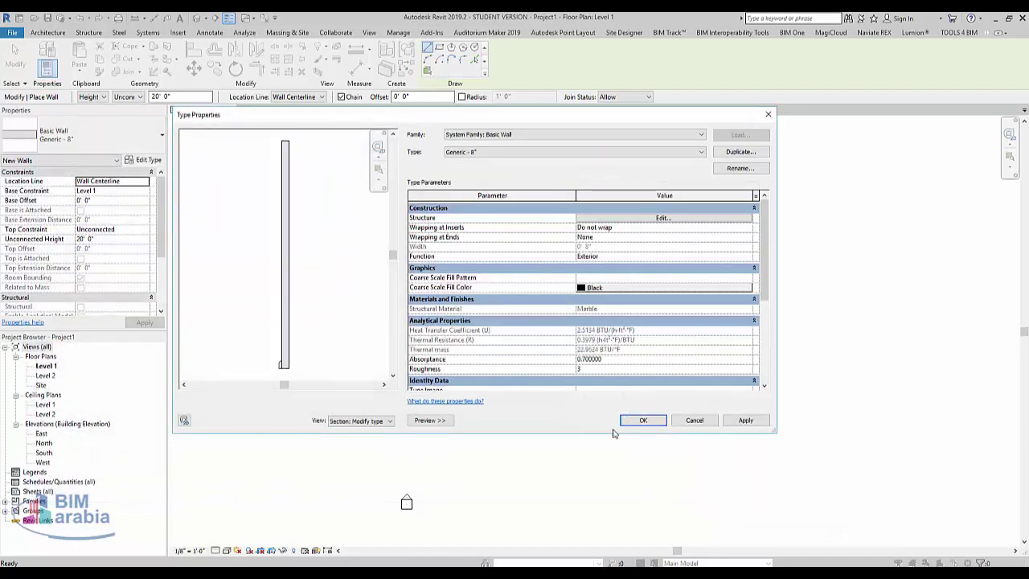
Draw a 72'-0" by 88'-0" rectangle of Generic - 8" walls on Level 1.
click(627, 424)
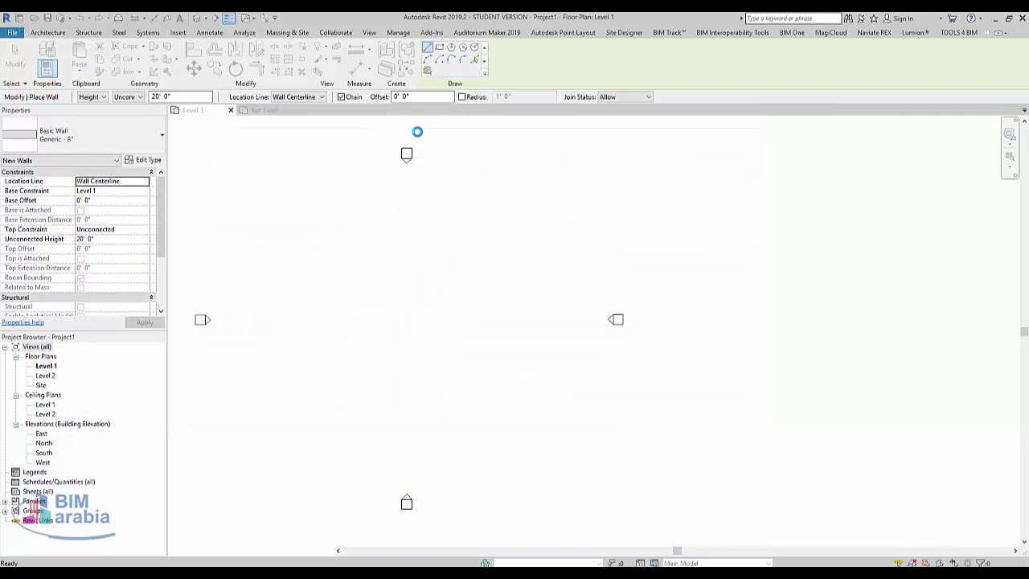
click(438, 48)
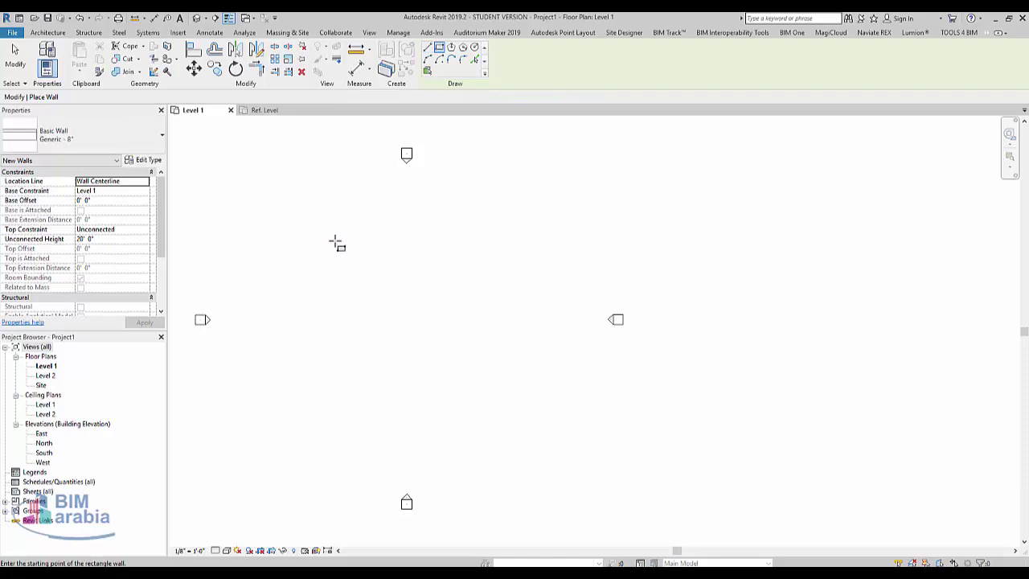
click(516, 412)
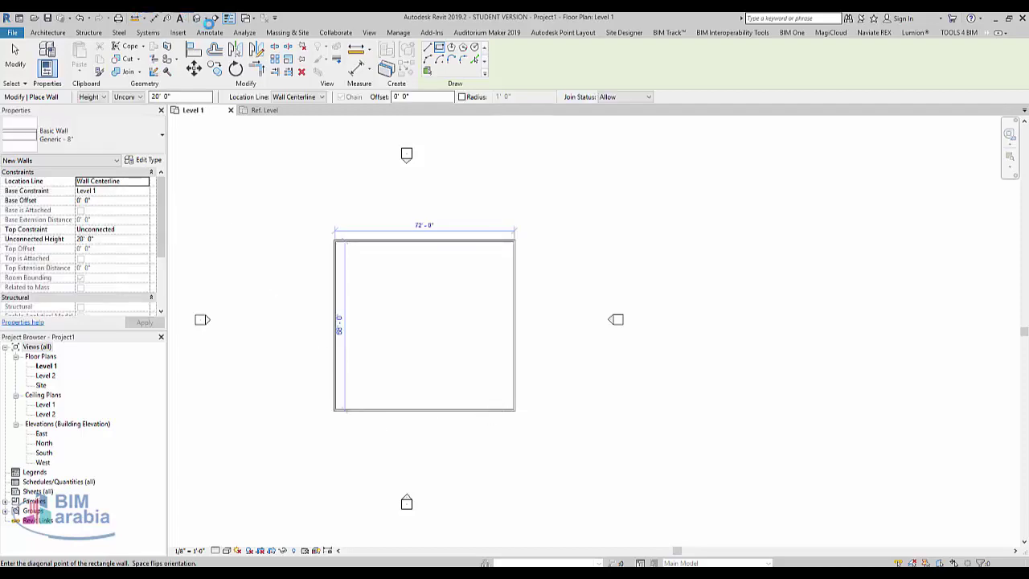
click(335, 240)
click(204, 17)
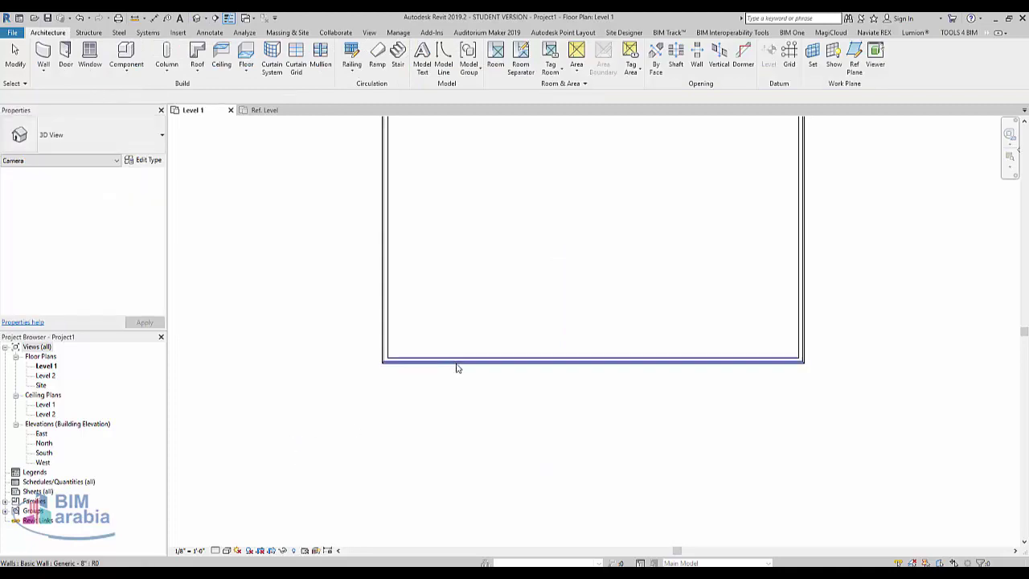
Check the bottom and left walls' orientation and flip the right wall.
key(Escape)
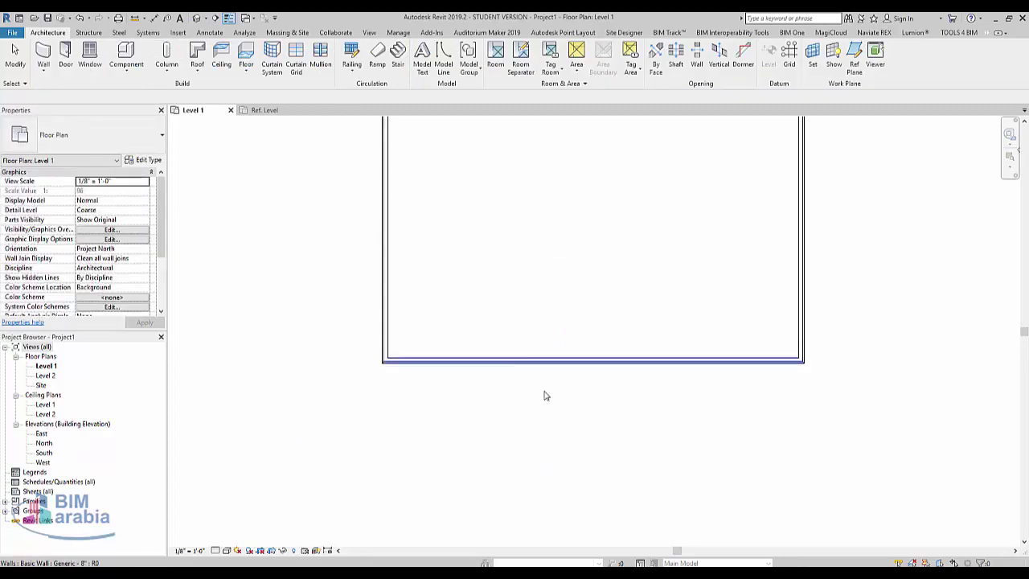
key(Escape)
click(602, 362)
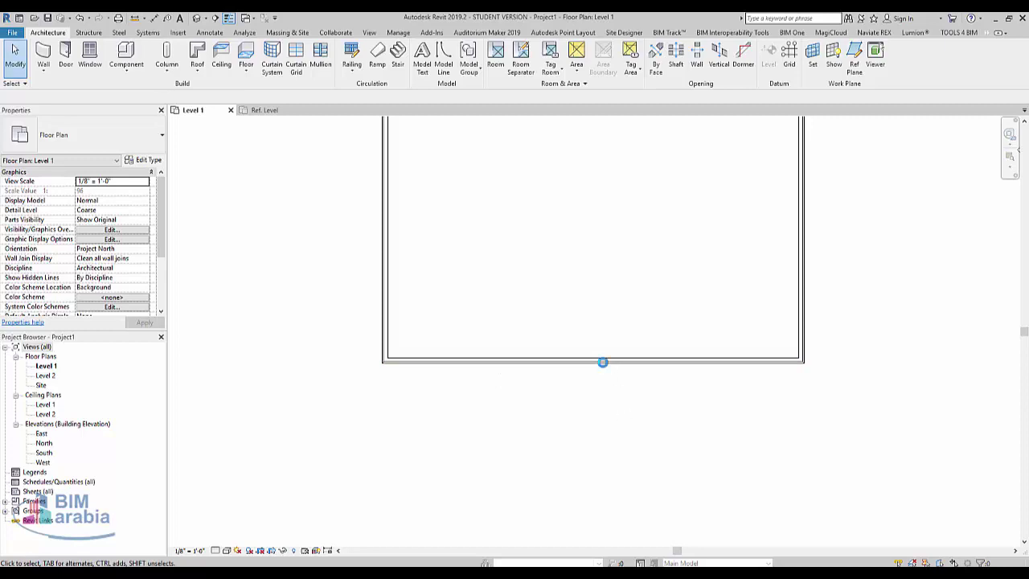
click(597, 359)
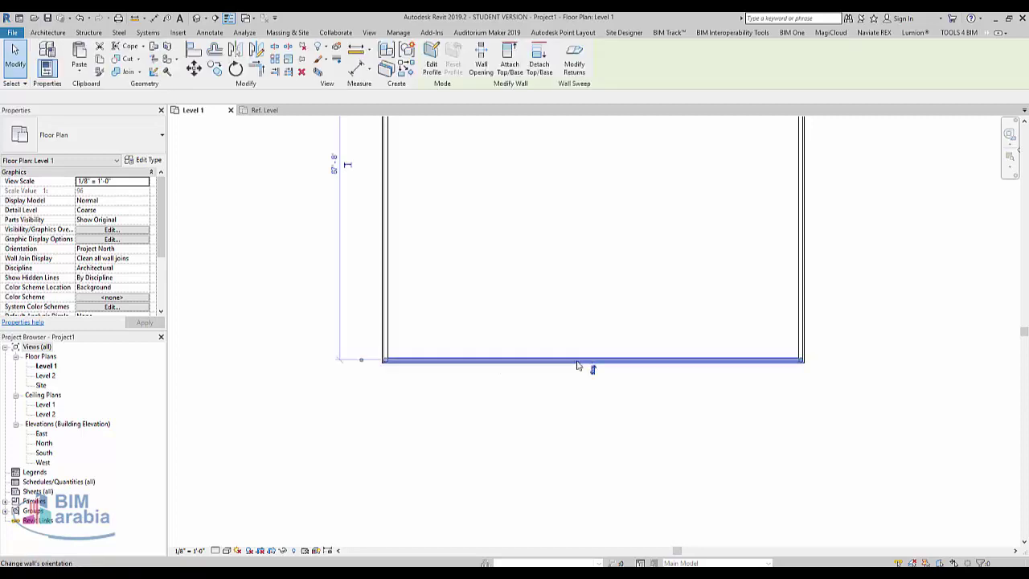
click(383, 279)
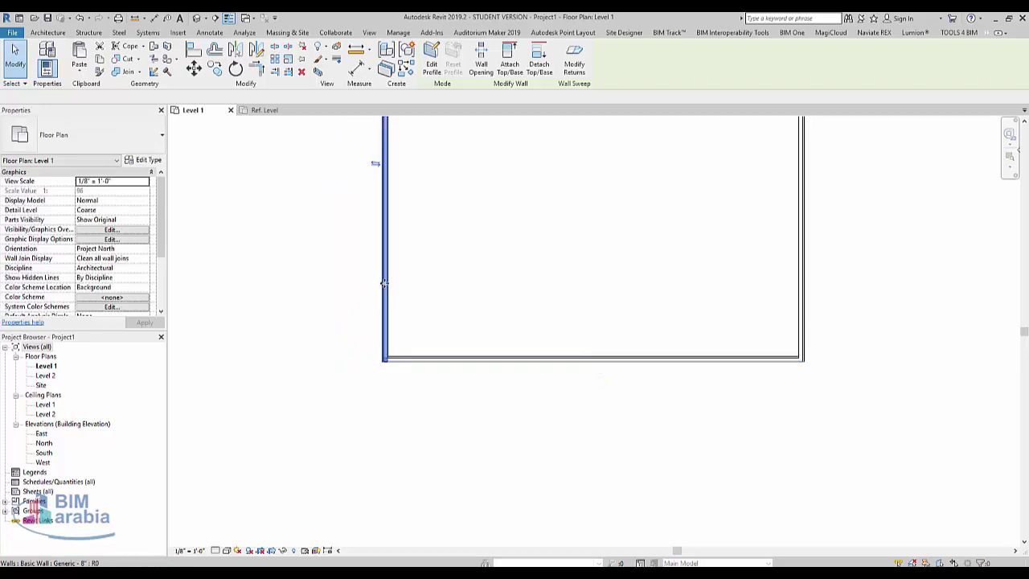
click(801, 172)
click(811, 163)
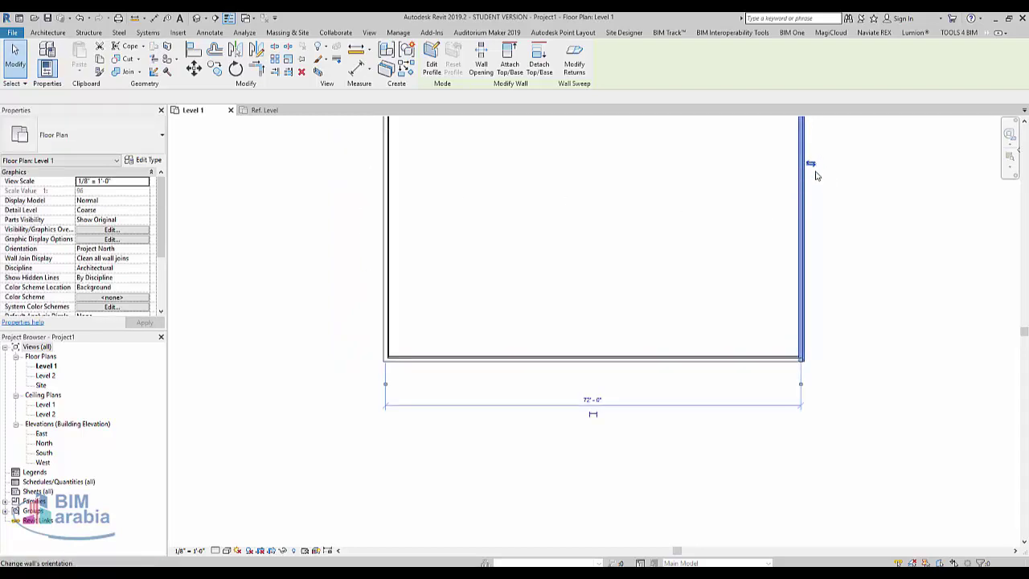
Pan to the top wall and select it to check its orientation.
middle_drag(691, 260, 689, 542)
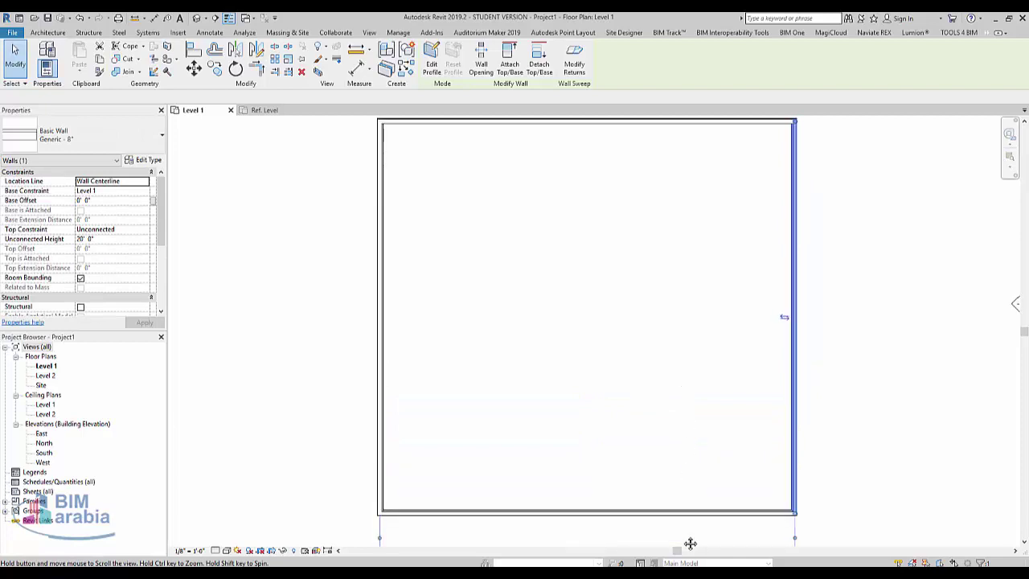
click(669, 243)
click(594, 238)
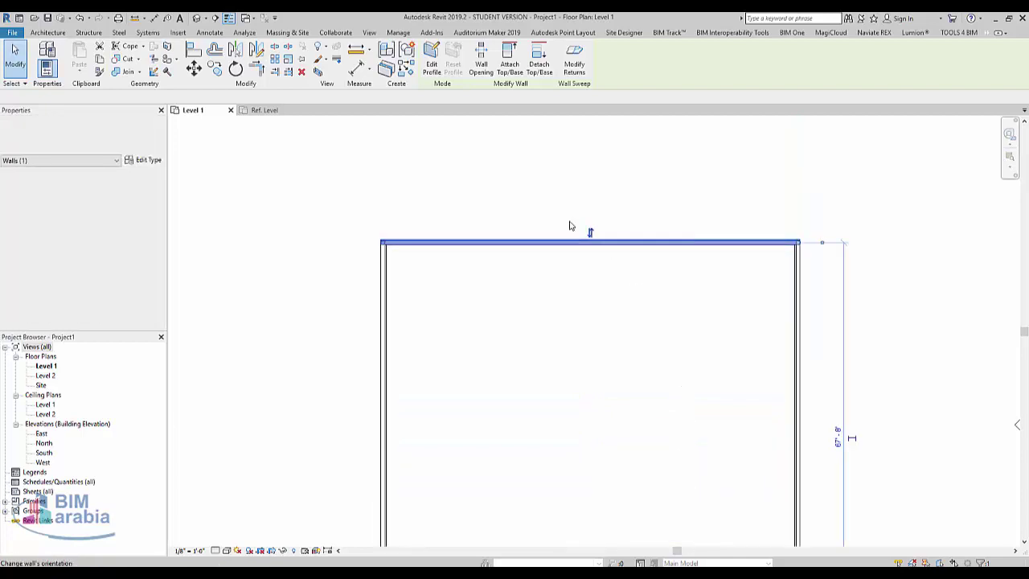
click(206, 17)
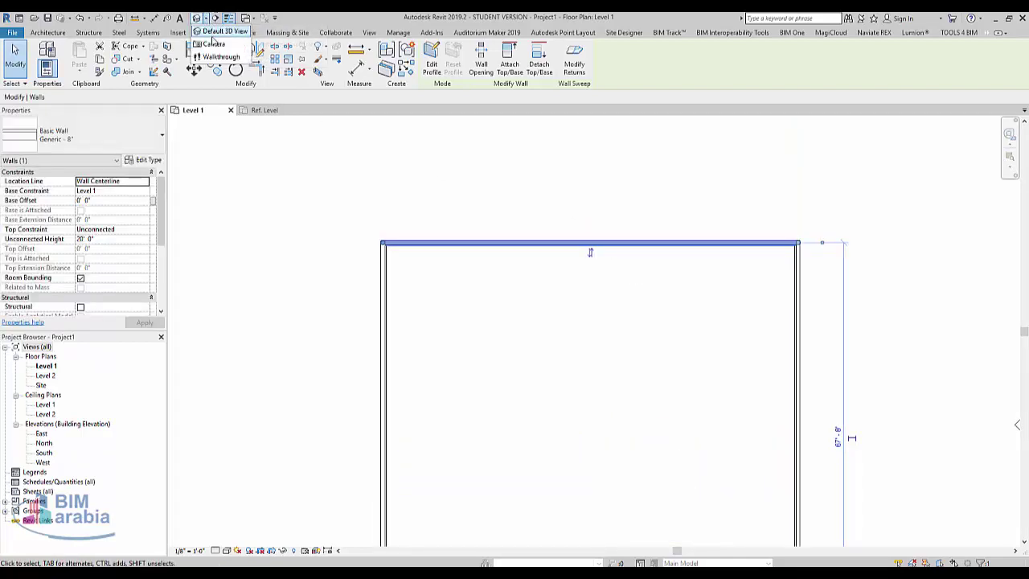
click(229, 32)
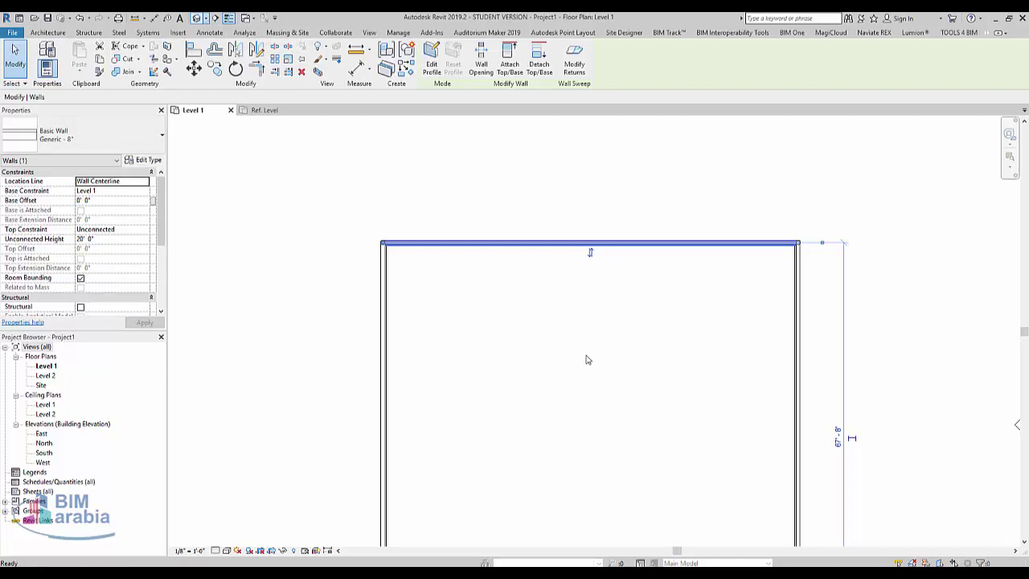
Place a camera inside the room aimed at the corner, creating 3D View 1 in Realistic visual style.
click(519, 389)
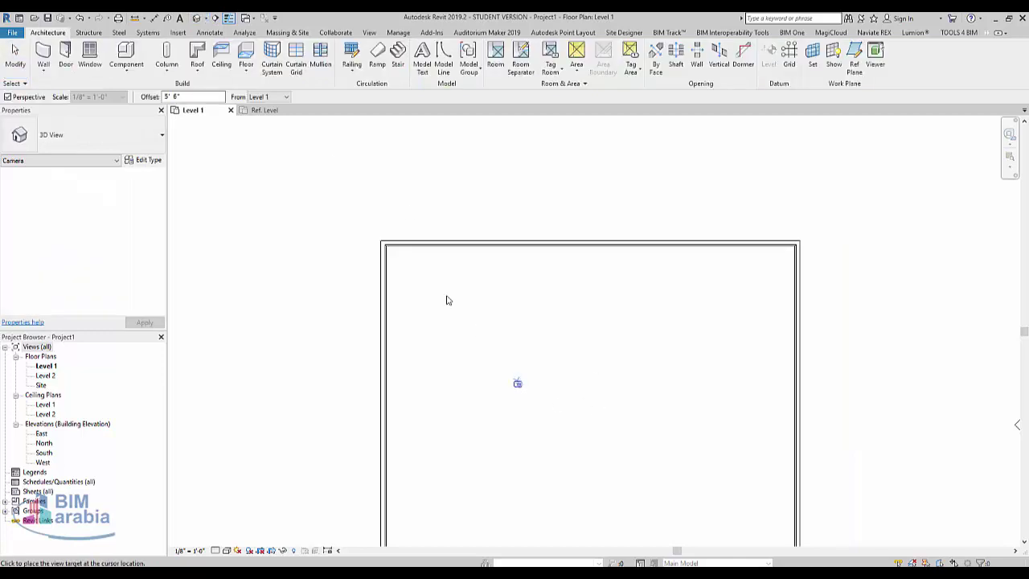
click(349, 214)
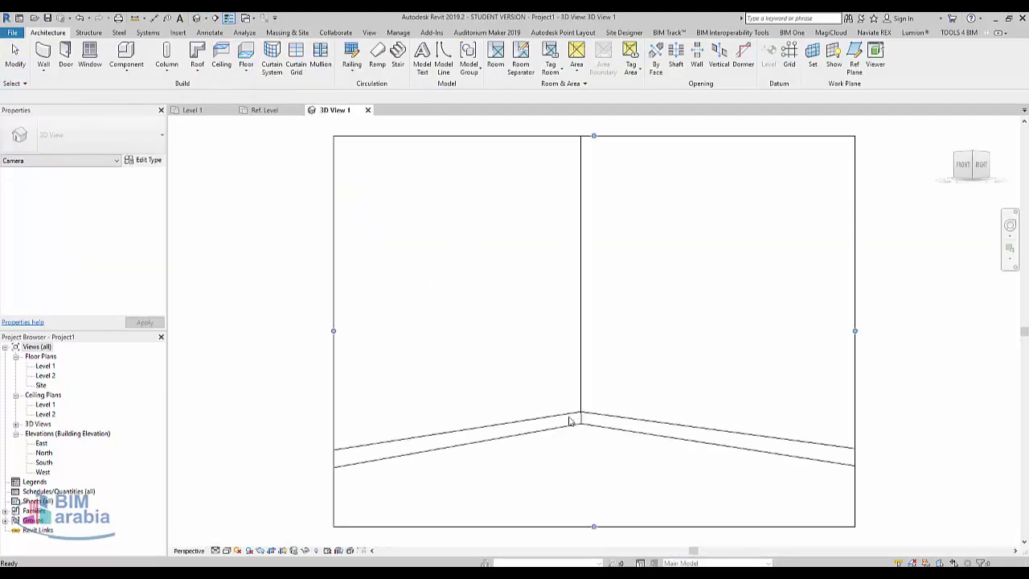
click(237, 551)
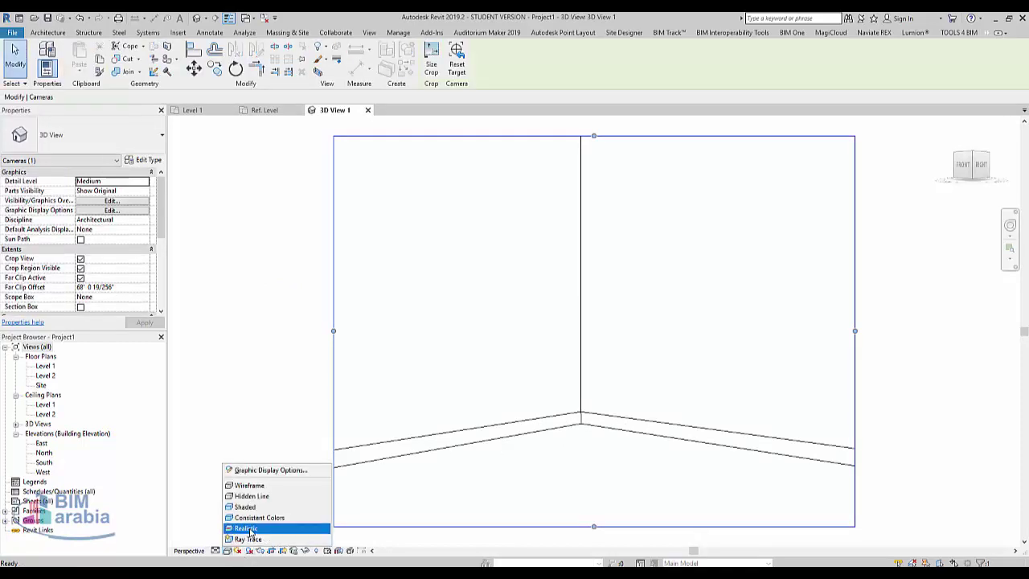
click(255, 524)
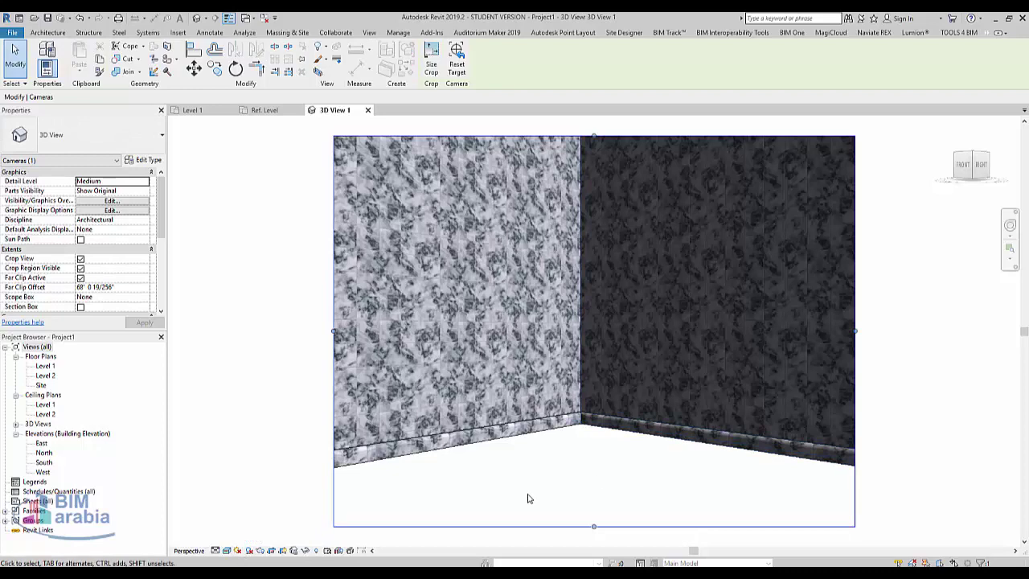
scroll(528, 498, down, 2)
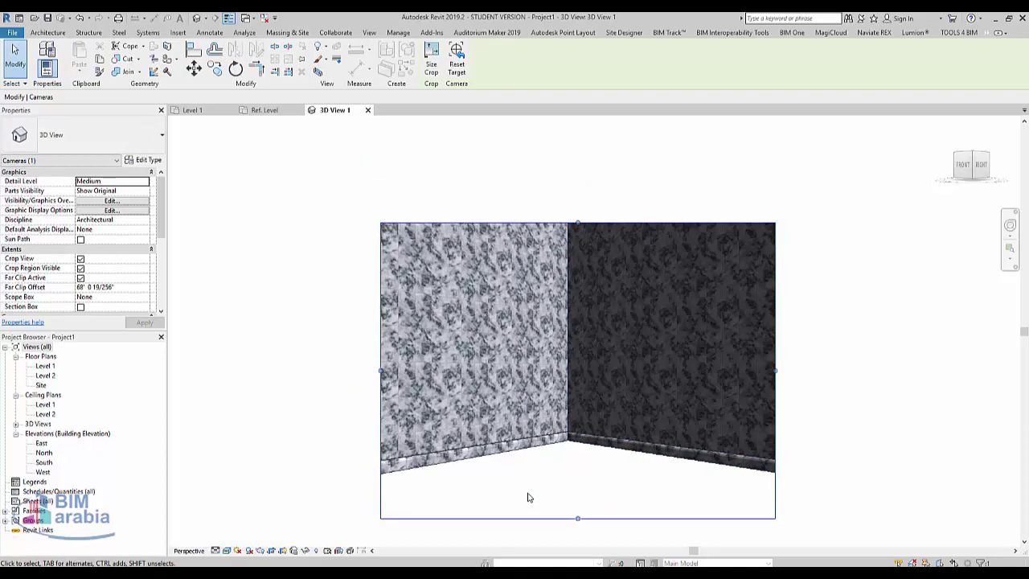
scroll(527, 496, down, 1)
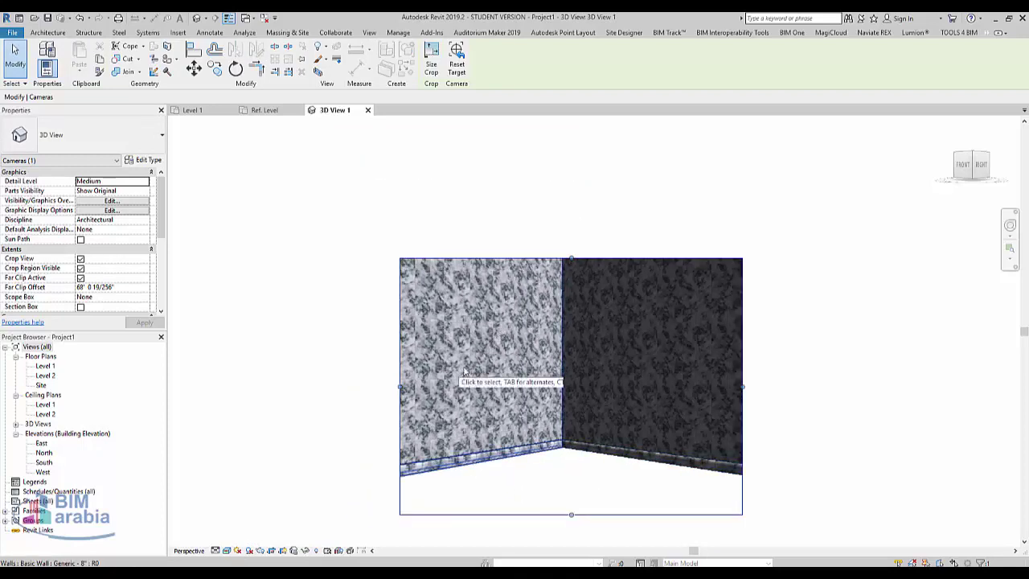